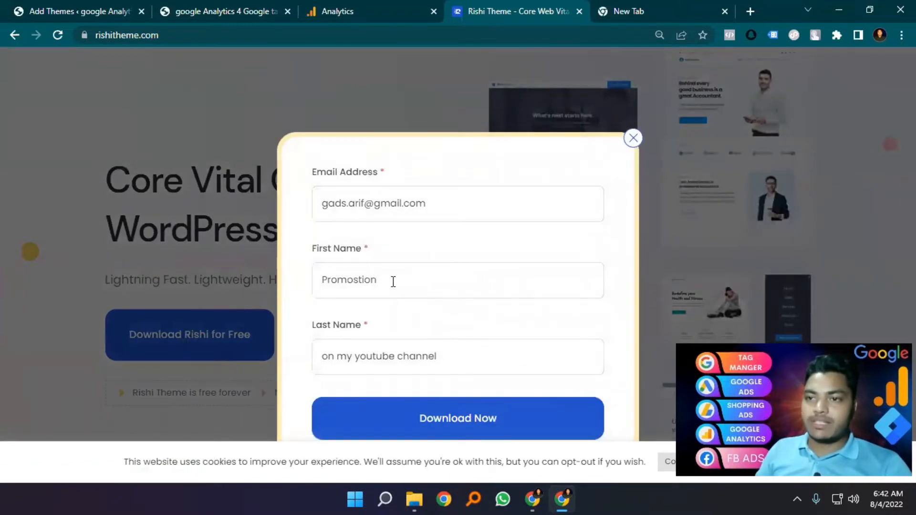
# Step: Submit the Rishi Theme free download form and download the rishi_1.1.6 theme file from the purchase confirmation page
pyautogui.click(479, 430)
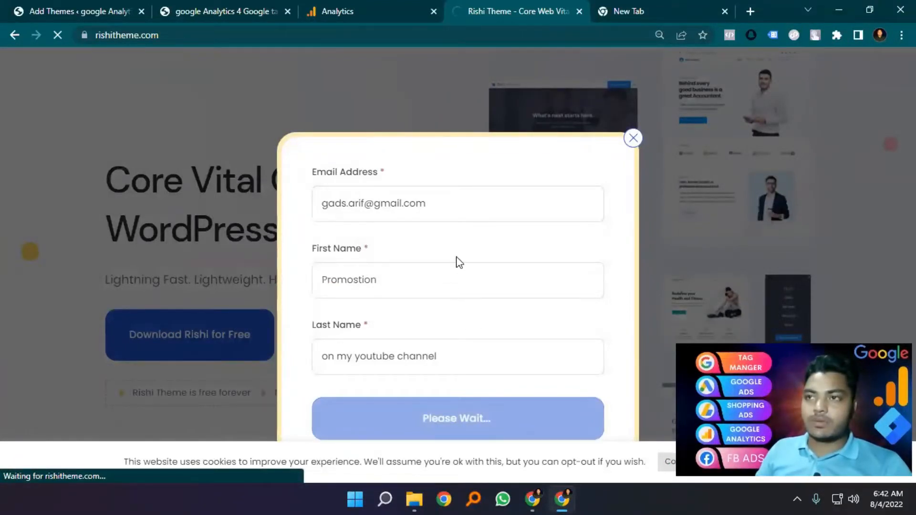
pyautogui.scroll(-8, 460, 259)
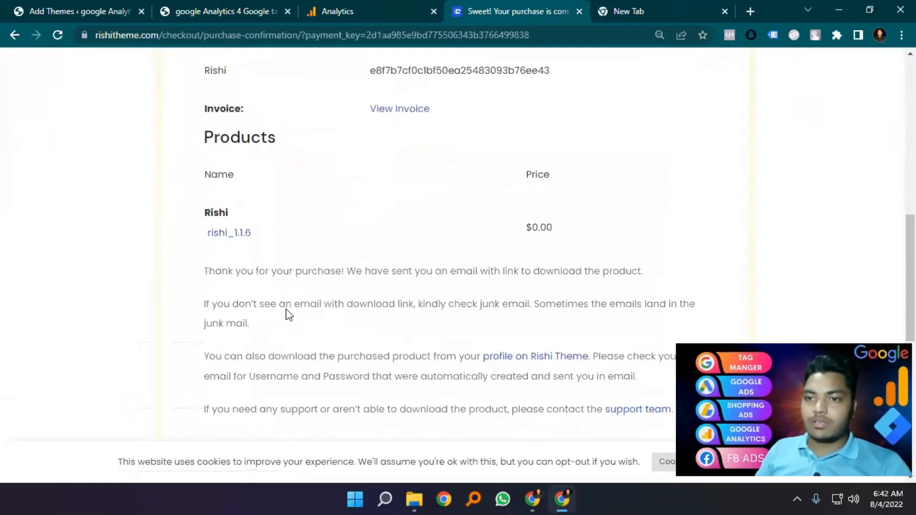
pyautogui.click(229, 241)
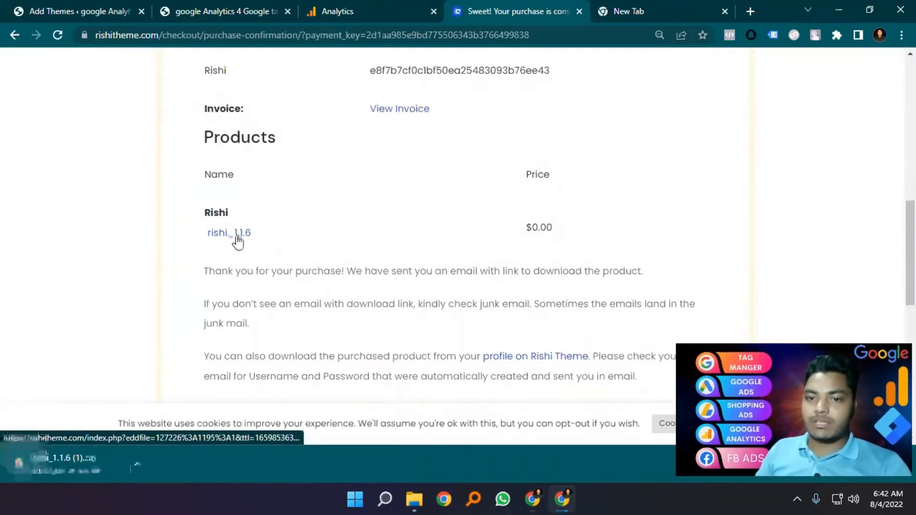
pyautogui.scroll(3, 399, 252)
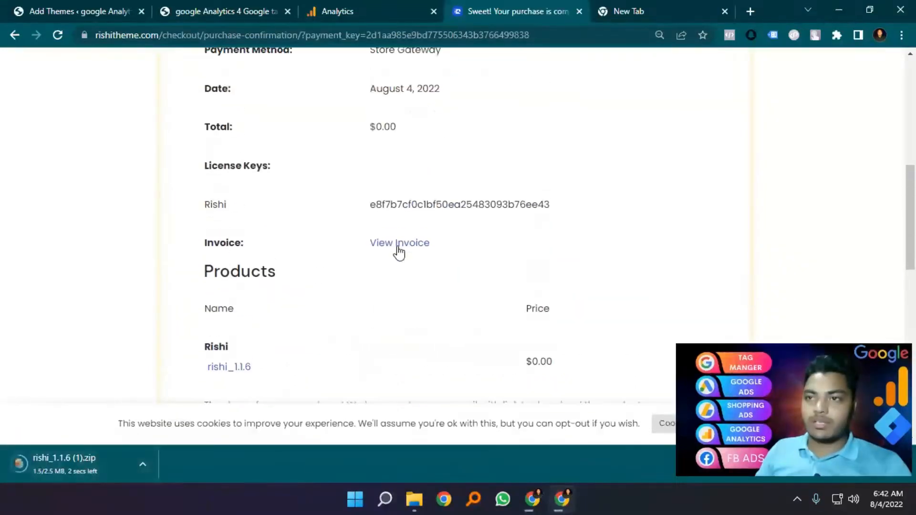
# Step: Upload the rishi_1.1.6 (1).zip theme to the WordPress site, then install and activate it
pyautogui.click(100, 11)
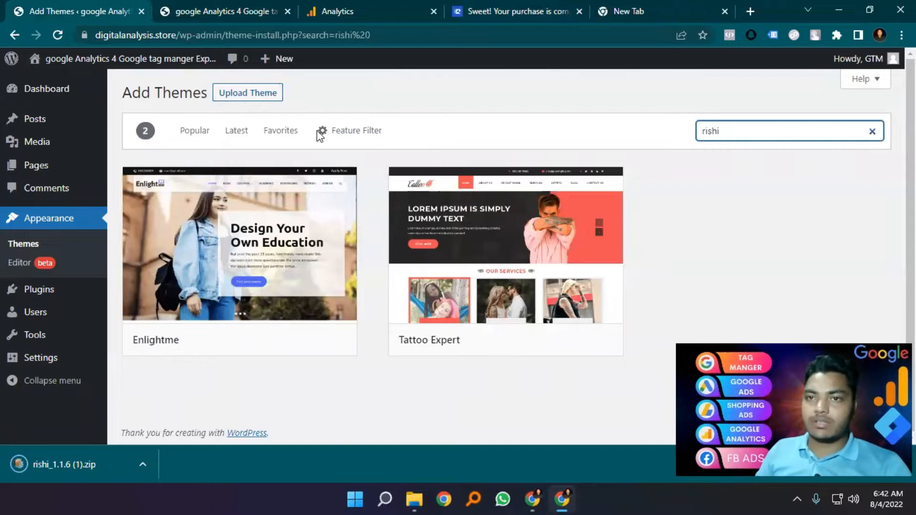
pyautogui.click(233, 95)
pyautogui.moveTo(140, 429); pyautogui.dragTo(430, 222)
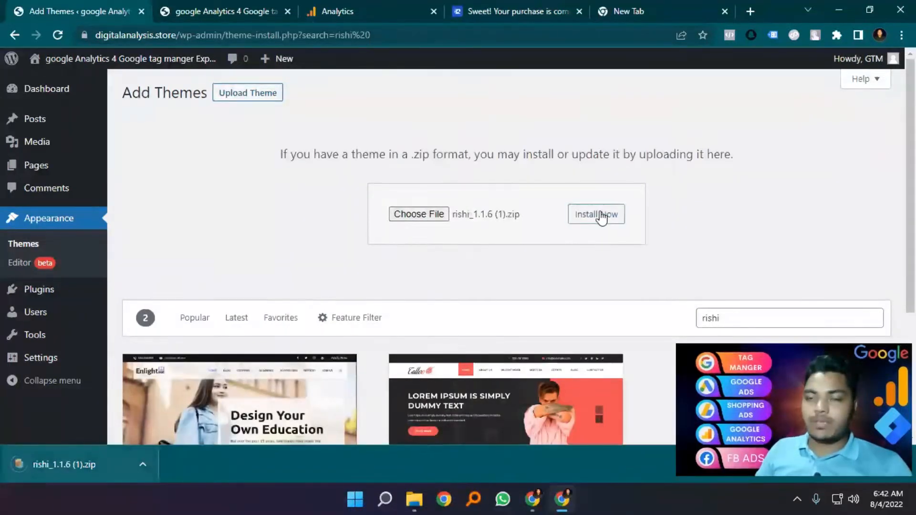
pyautogui.click(603, 218)
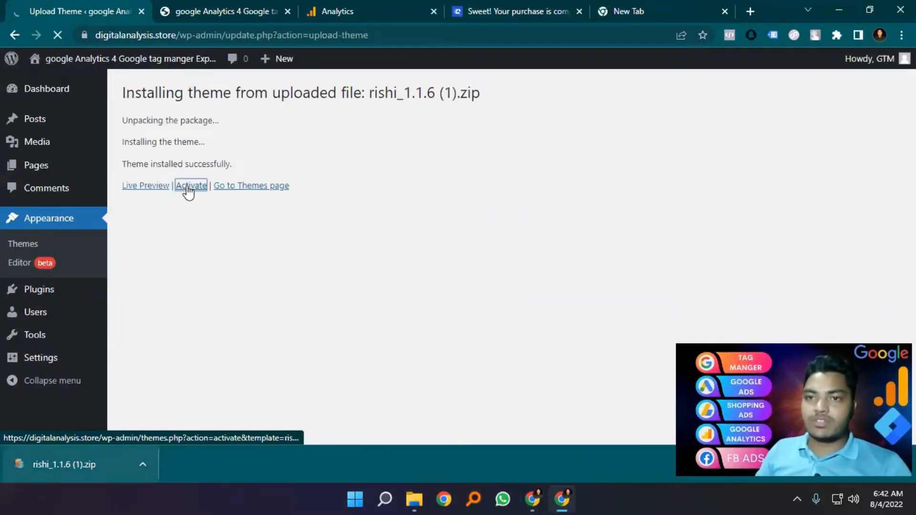
pyautogui.click(190, 186)
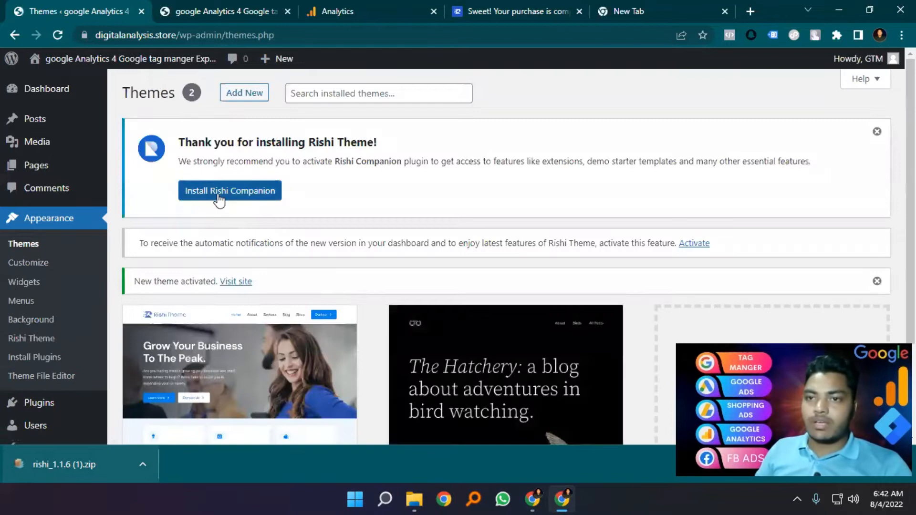
# Step: Install the recommended Rishi Companion plugin and activate the Rishi Theme's automatic new-version notifications
pyautogui.click(219, 195)
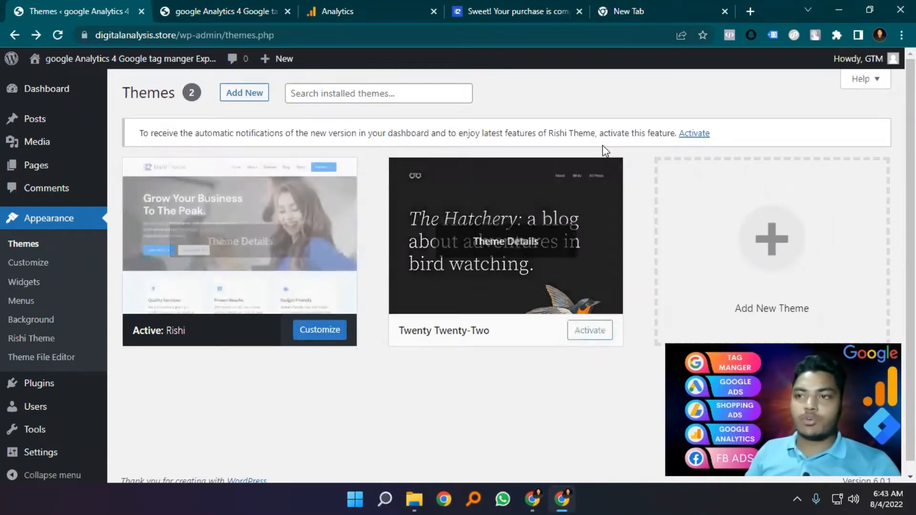
pyautogui.click(691, 137)
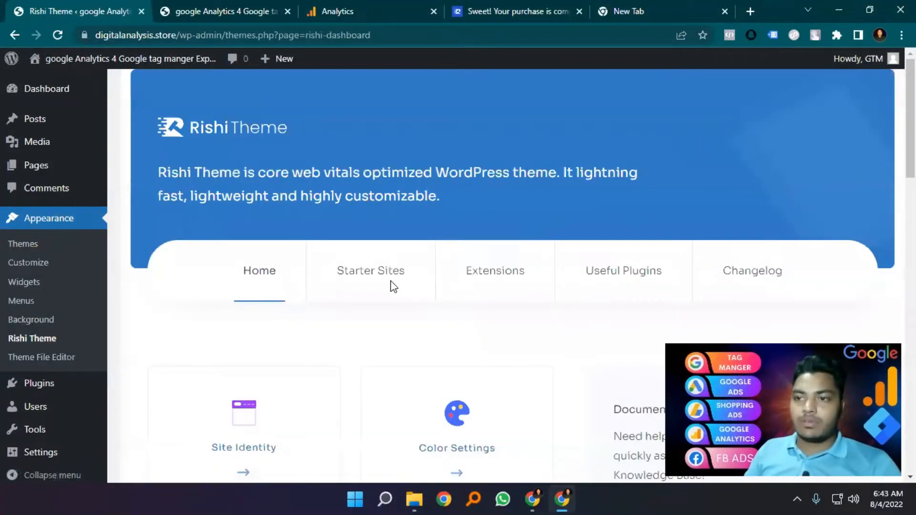
# Step: Install the Rishi Starter Templates from the Rishi Theme dashboard's Starter Sites section
pyautogui.click(377, 277)
pyautogui.scroll(-10, 377, 274)
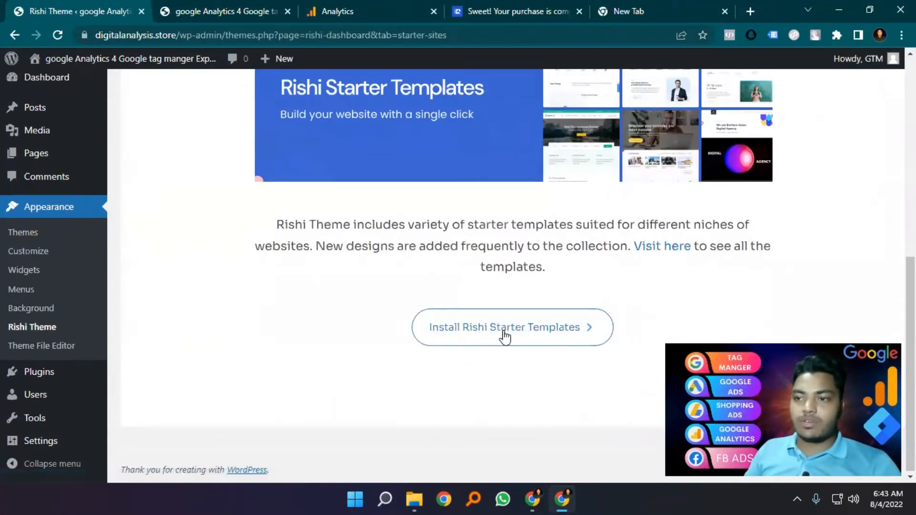
pyautogui.click(505, 330)
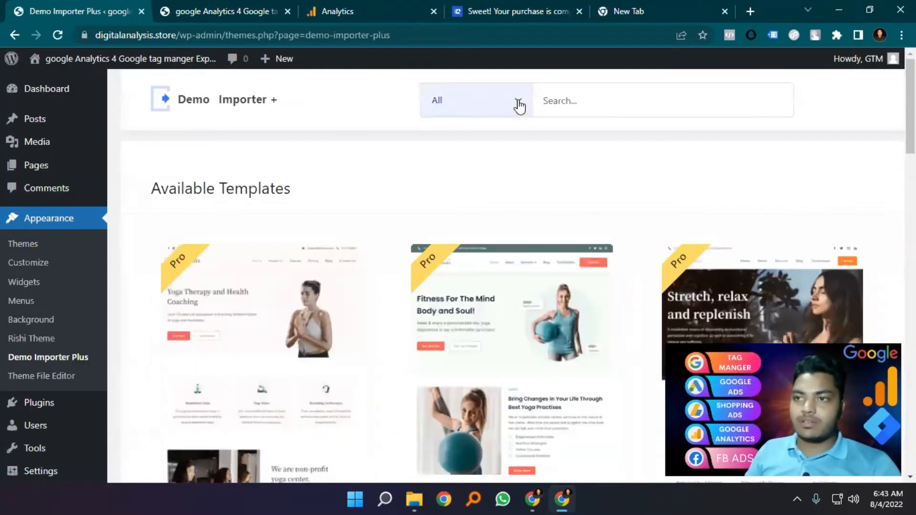
# Step: Filter the available demo templates to the Free demo type and the WooCommerce category
pyautogui.click(517, 106)
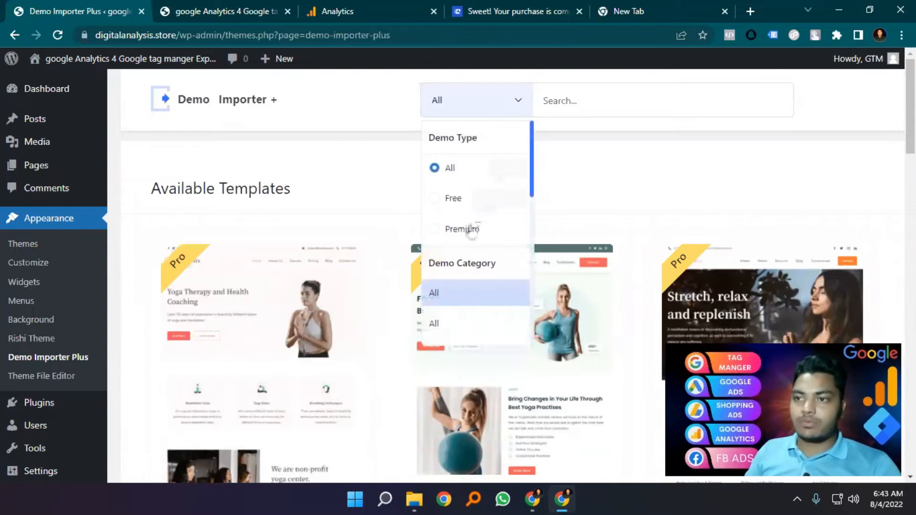
pyautogui.click(459, 201)
pyautogui.click(563, 100)
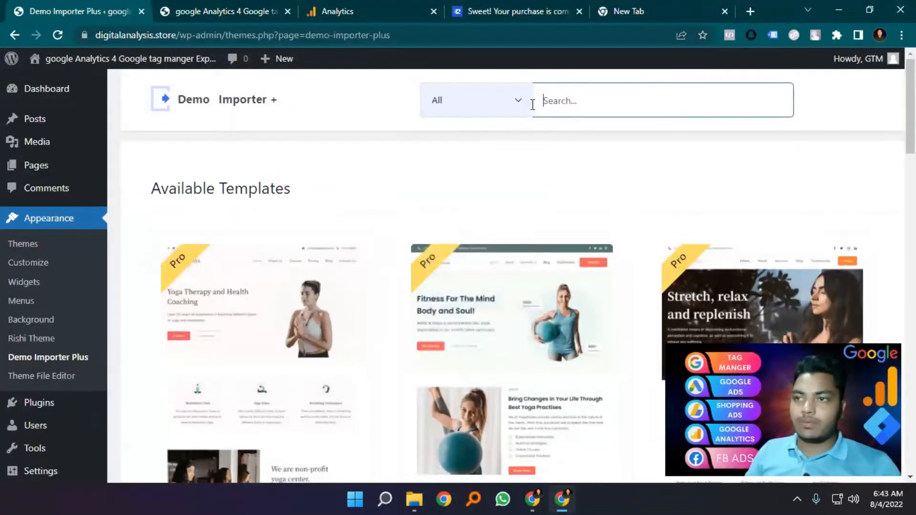
pyautogui.click(517, 105)
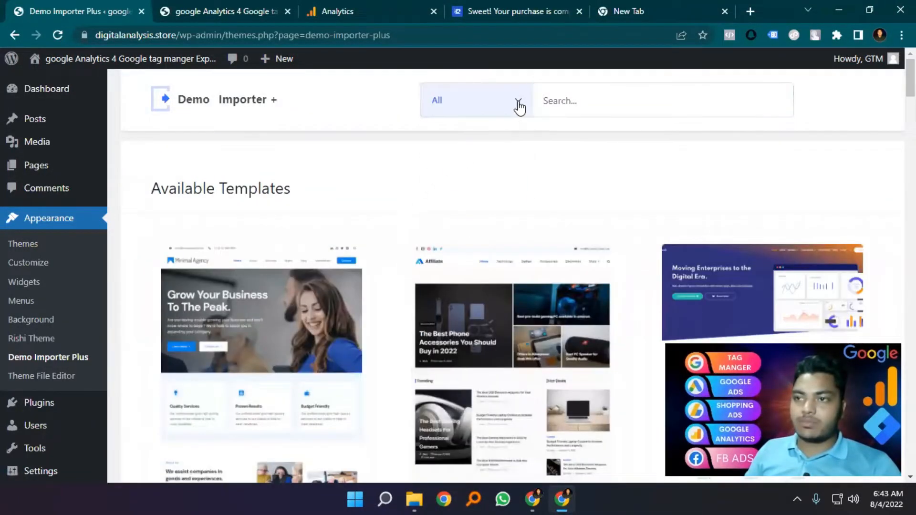
pyautogui.scroll(-3, 487, 268)
pyautogui.scroll(-1, 468, 248)
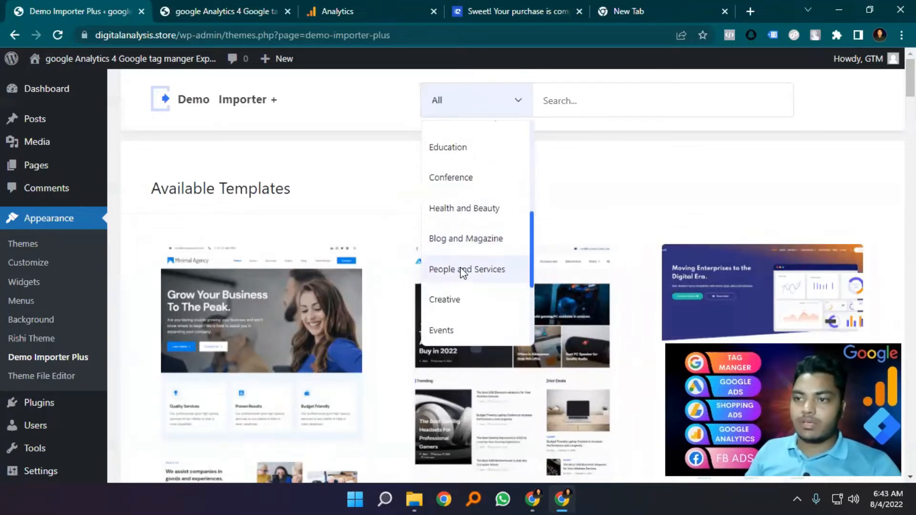
pyautogui.scroll(-1, 471, 293)
pyautogui.scroll(-1, 468, 305)
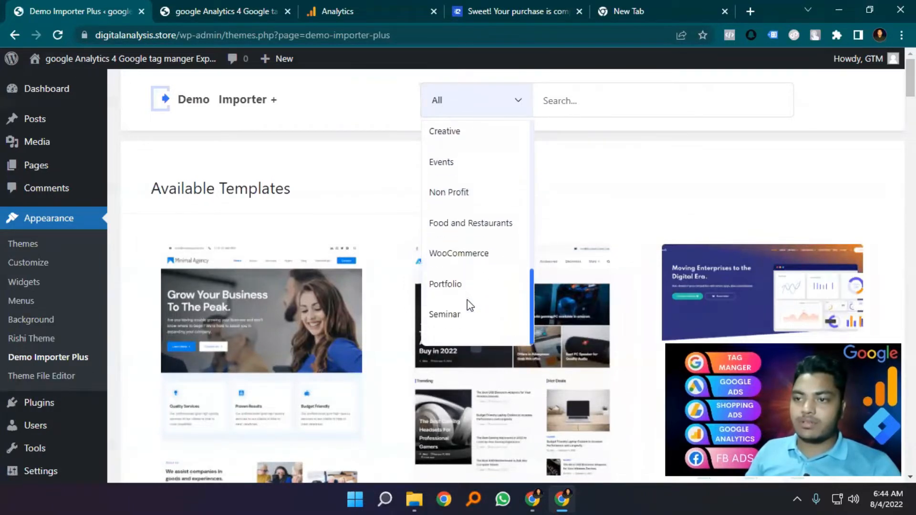
pyautogui.click(466, 259)
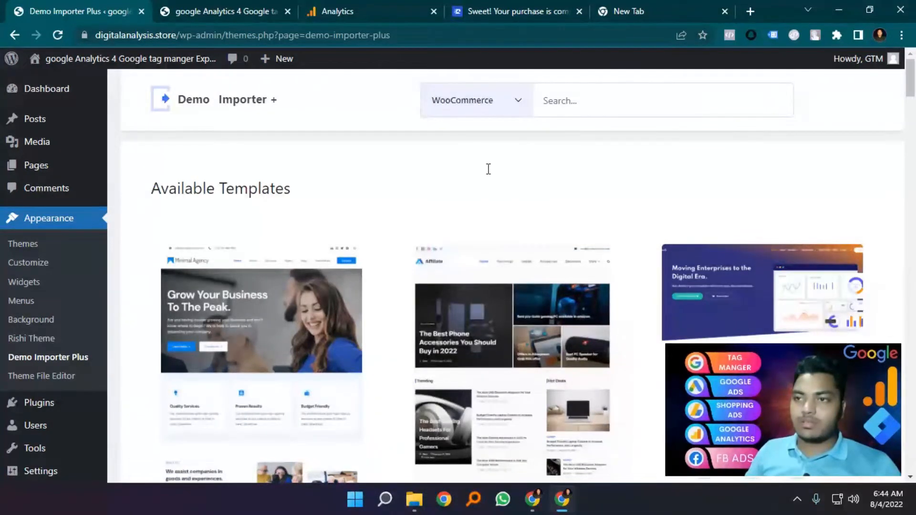
# Step: Choose the Organic Shop template from the filtered demos and open its import page
pyautogui.scroll(-3, 479, 169)
pyautogui.scroll(1, 329, 267)
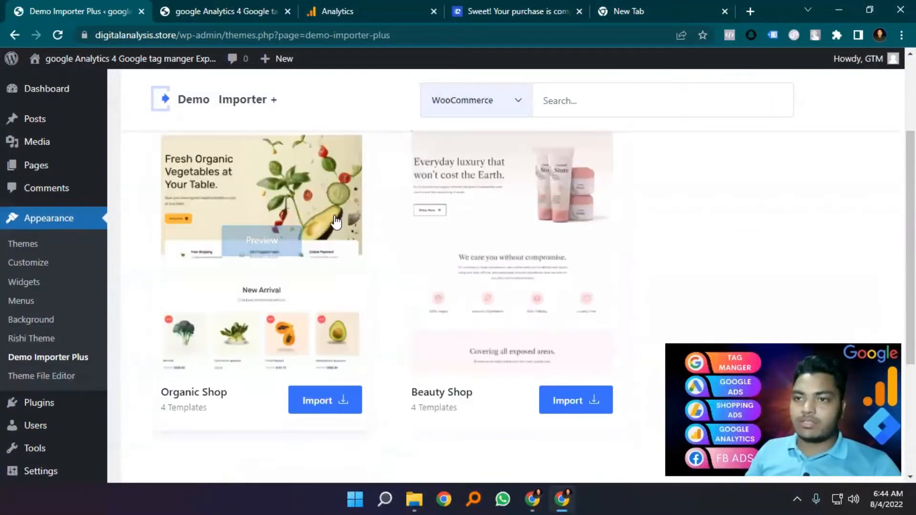
pyautogui.scroll(3, 239, 306)
pyautogui.scroll(-4, 285, 310)
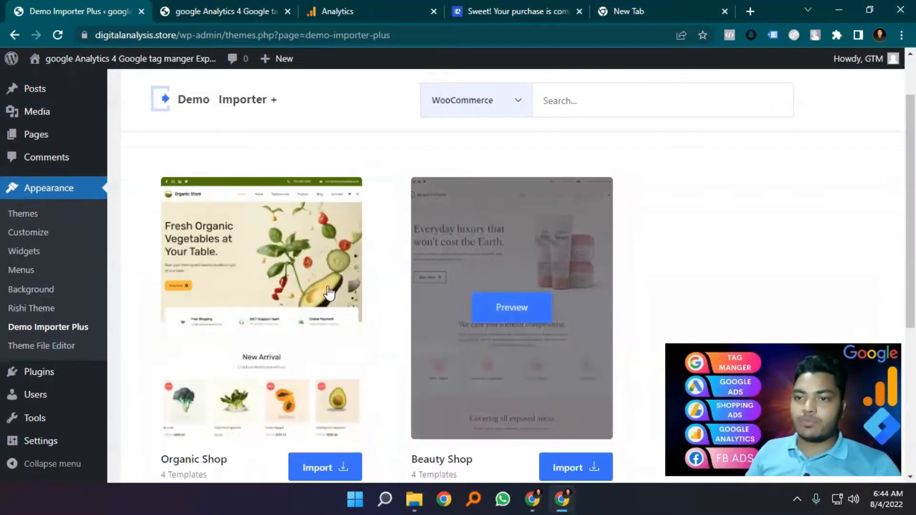
pyautogui.click(321, 342)
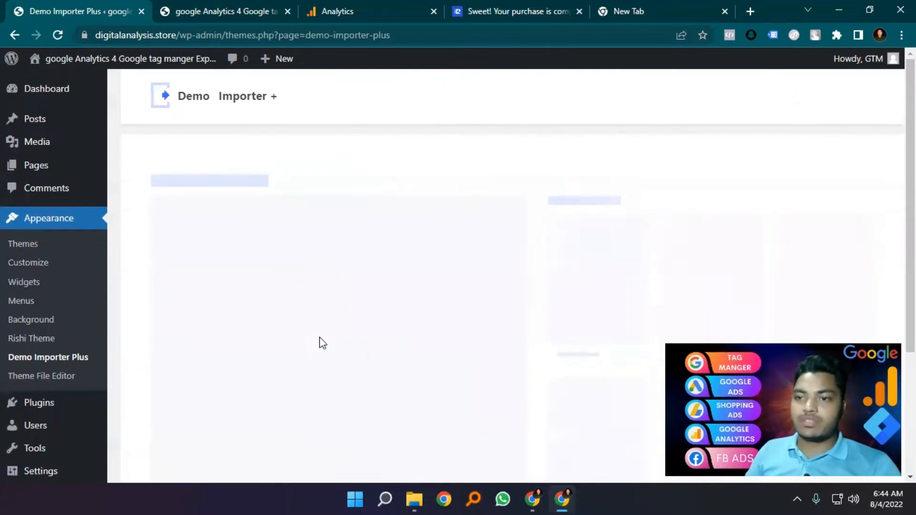
pyautogui.scroll(-5, 694, 270)
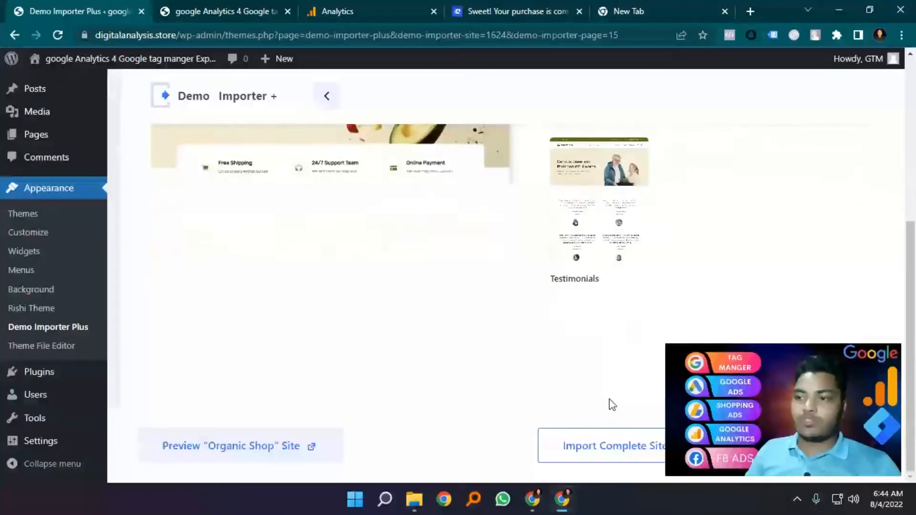
# Step: Import the complete Organic Shop site with Delete Previously Imported Site enabled alongside the default import options
pyautogui.click(614, 451)
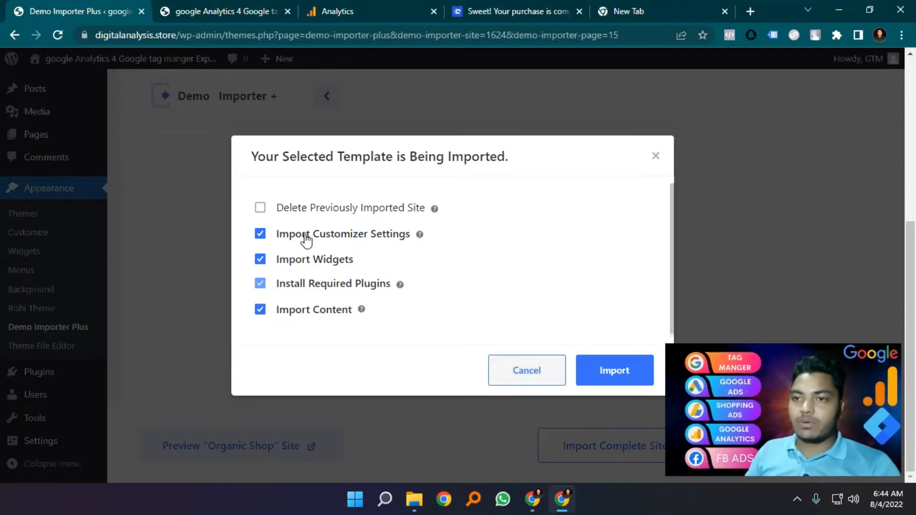
pyautogui.click(260, 209)
pyautogui.click(608, 373)
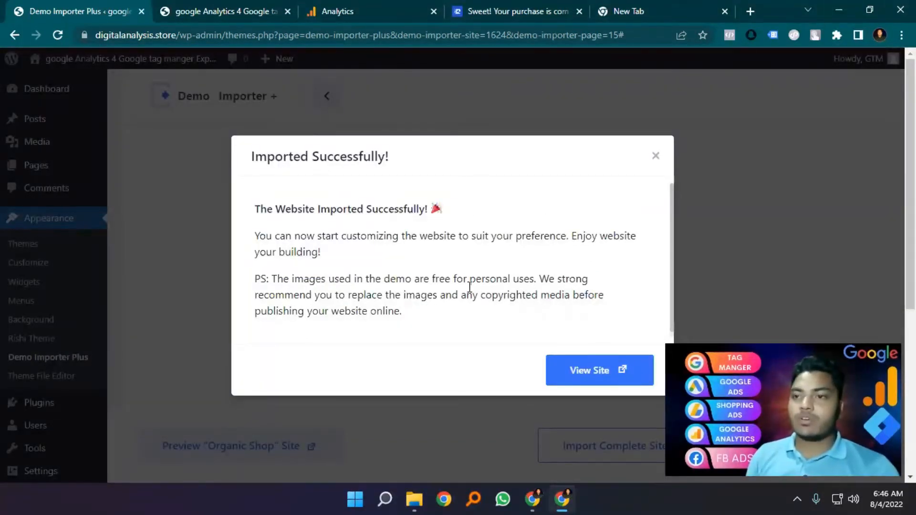
# Step: View the imported Organic Store site and add the Farm fresh spanich product to the cart
pyautogui.click(592, 386)
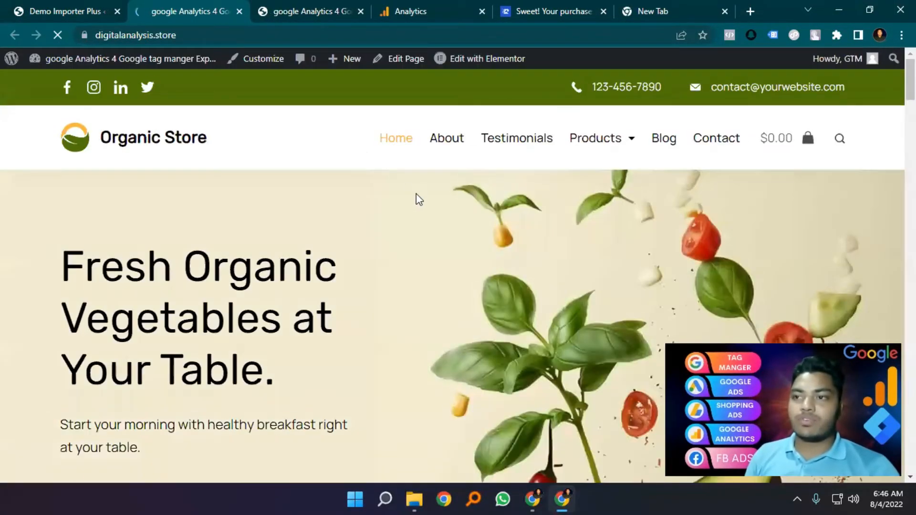
pyautogui.scroll(-5, 416, 196)
pyautogui.scroll(-12, 377, 249)
pyautogui.scroll(6, 403, 254)
pyautogui.click(366, 241)
# Step: Open the store's cart, proceed to checkout and look over the checkout page
pyautogui.moveTo(807, 96)
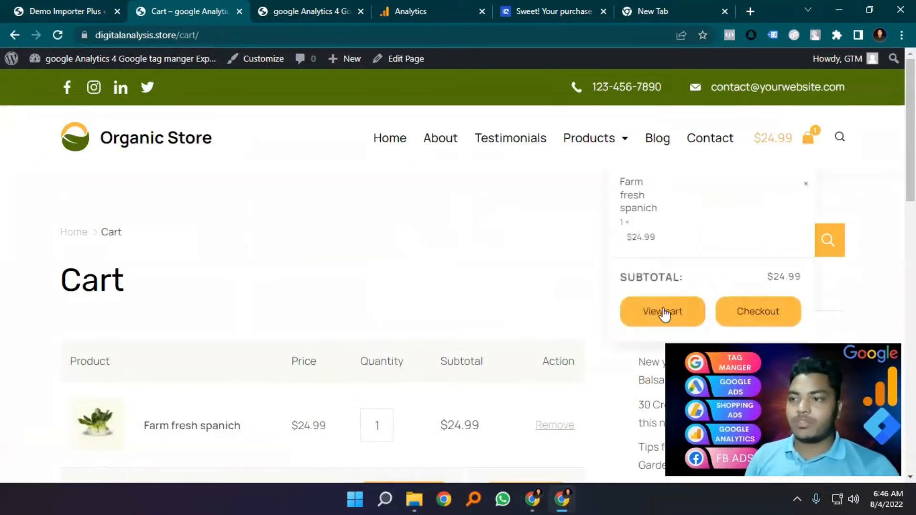
pyautogui.scroll(-1, 468, 326)
pyautogui.scroll(-6, 467, 326)
pyautogui.click(194, 381)
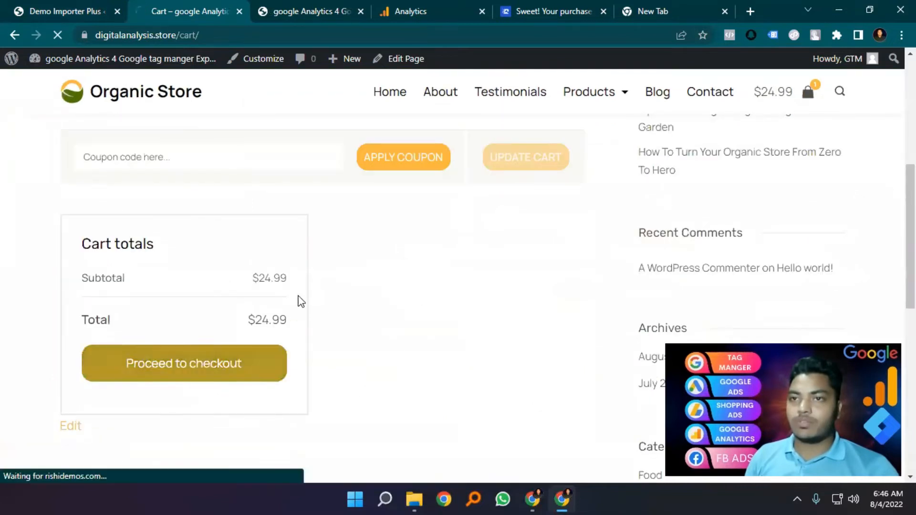
pyautogui.scroll(-20, 345, 297)
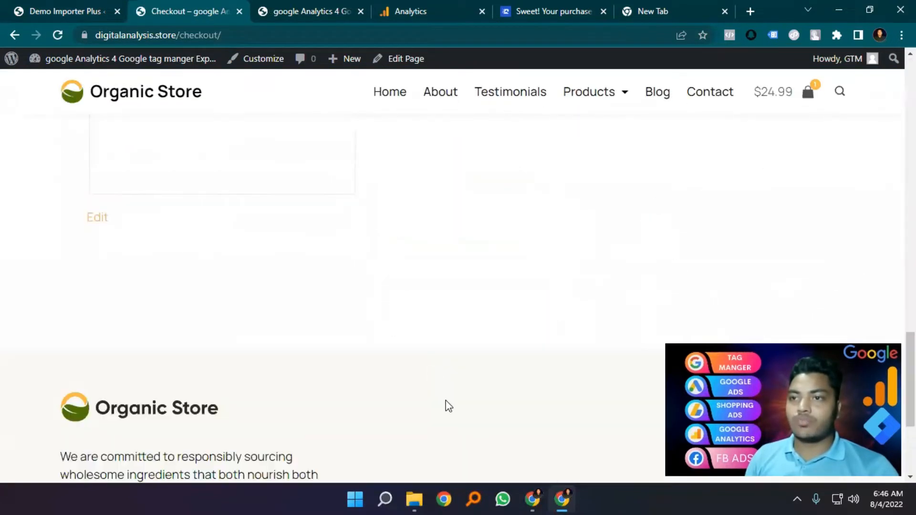
pyautogui.scroll(20, 421, 281)
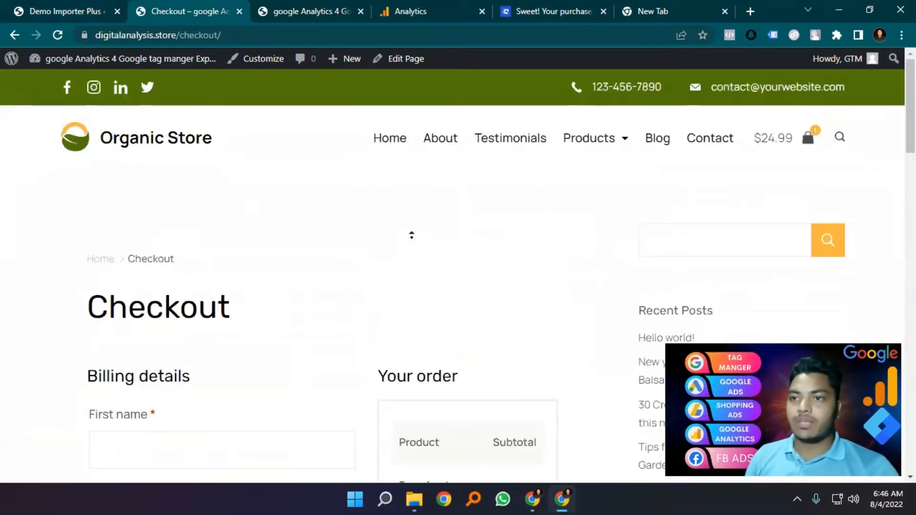
# Step: Return to the Organic Store home page and look through its hero and product sections
pyautogui.click(405, 149)
pyautogui.scroll(-10, 307, 225)
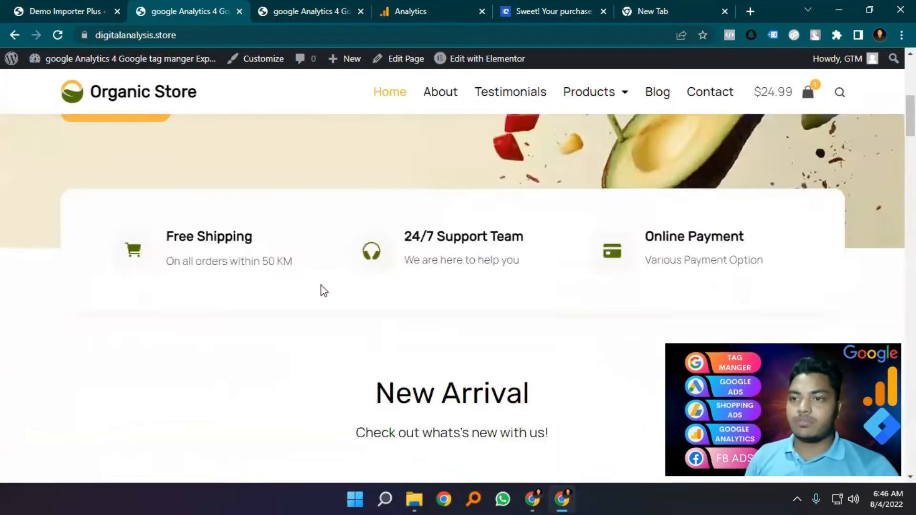
pyautogui.scroll(-2, 327, 330)
pyautogui.scroll(10, 310, 214)
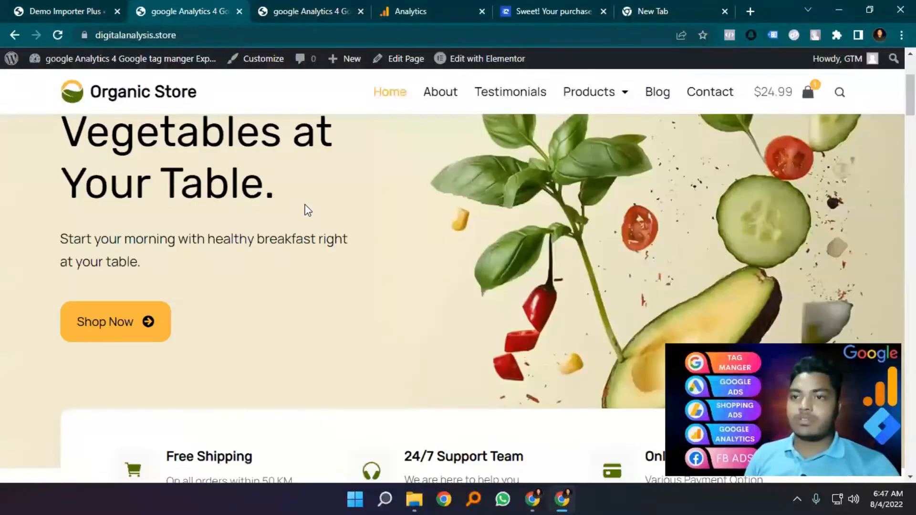
pyautogui.scroll(4, 320, 194)
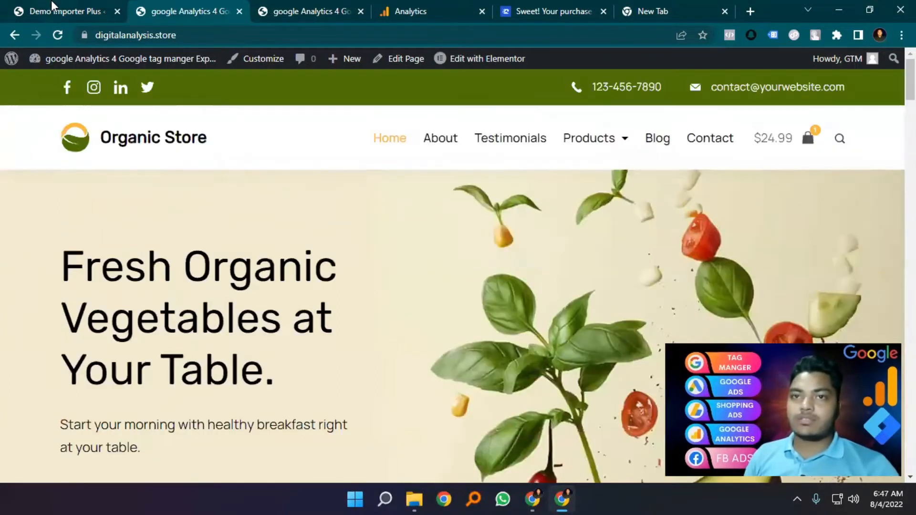
# Step: Return to the WordPress admin and search the plugin directory for "google analytics"
pyautogui.click(52, 3)
pyautogui.click(655, 157)
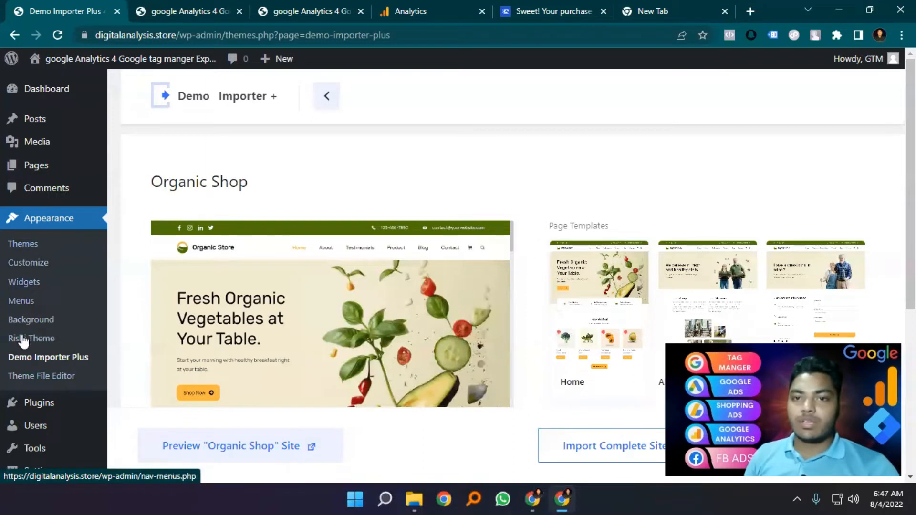
pyautogui.scroll(-1, 34, 363)
pyautogui.moveTo(43, 374)
pyautogui.click(134, 393)
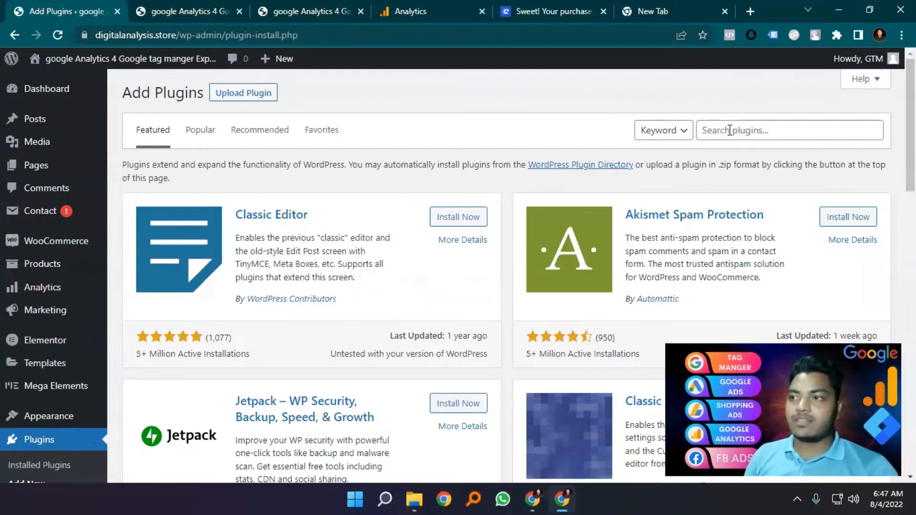
pyautogui.click(730, 130)
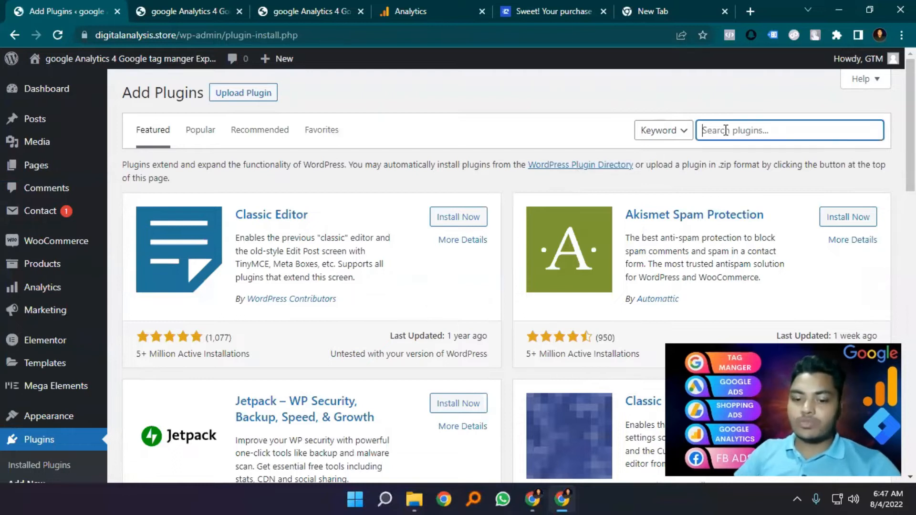
pyautogui.write('google analytics')
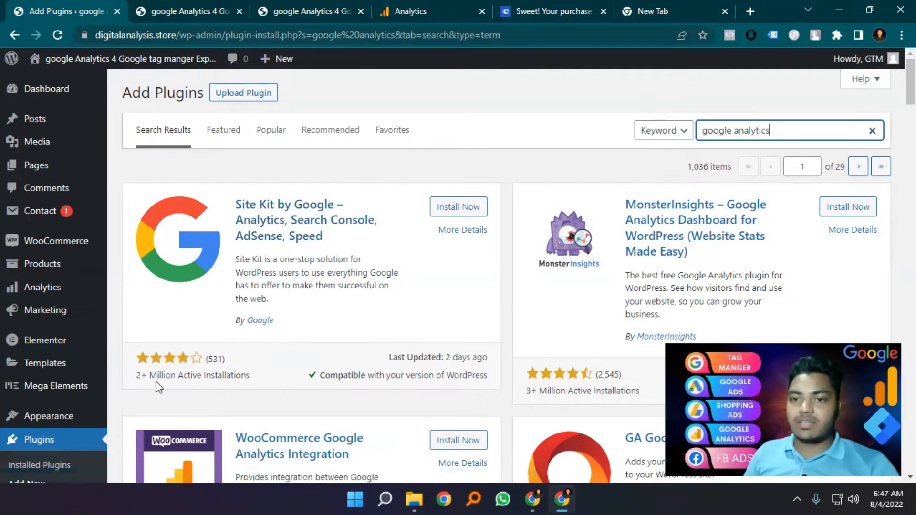
# Step: Install and activate the Site Kit by Google plugin, and start its setup
pyautogui.click(467, 213)
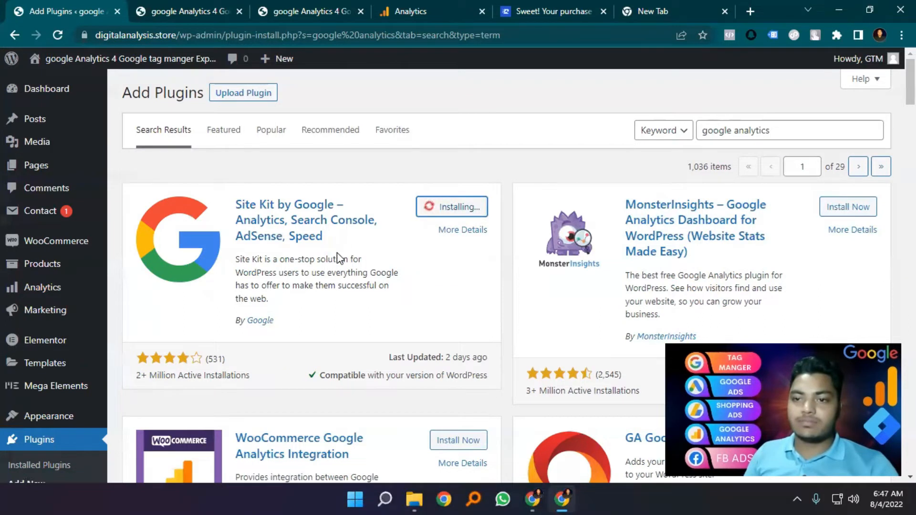
pyautogui.click(445, 210)
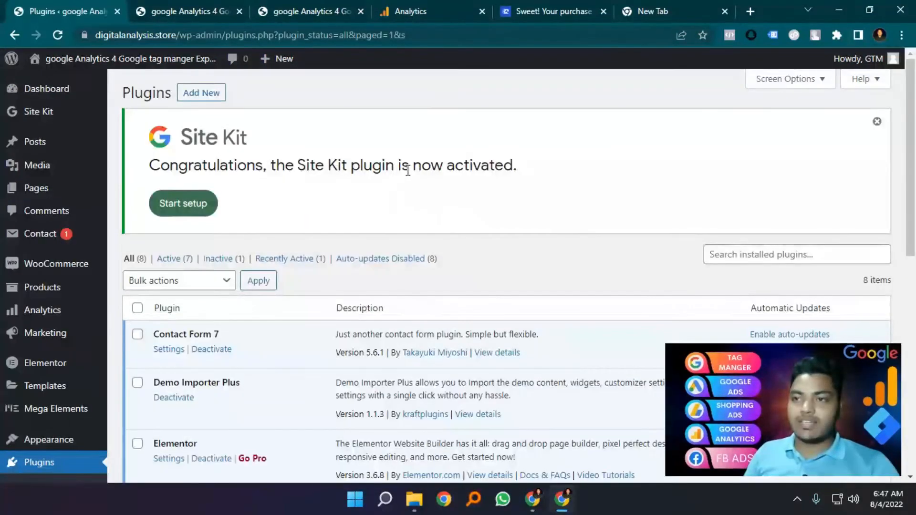
pyautogui.click(181, 206)
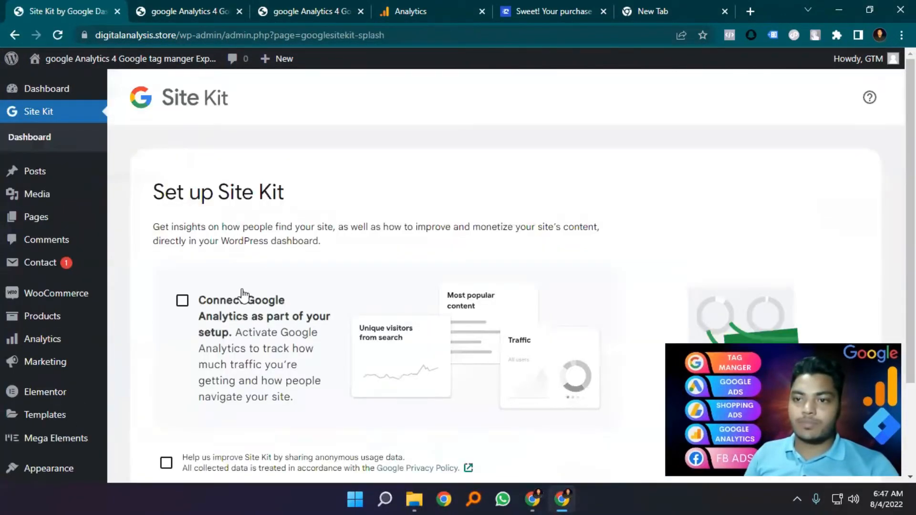
# Step: Include Google Analytics in the Site Kit setup, sign in with the first listed Google account and continue past the consent page
pyautogui.scroll(-3, 241, 296)
pyautogui.click(183, 182)
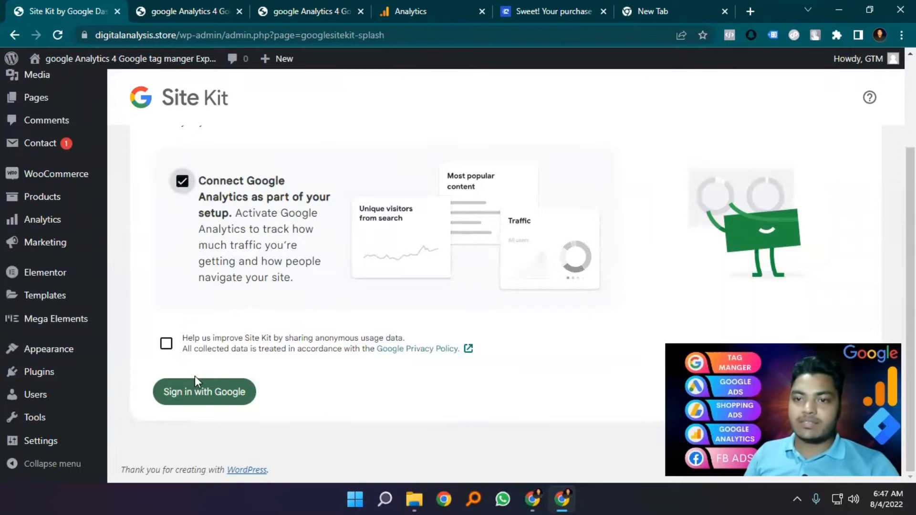
pyautogui.click(196, 399)
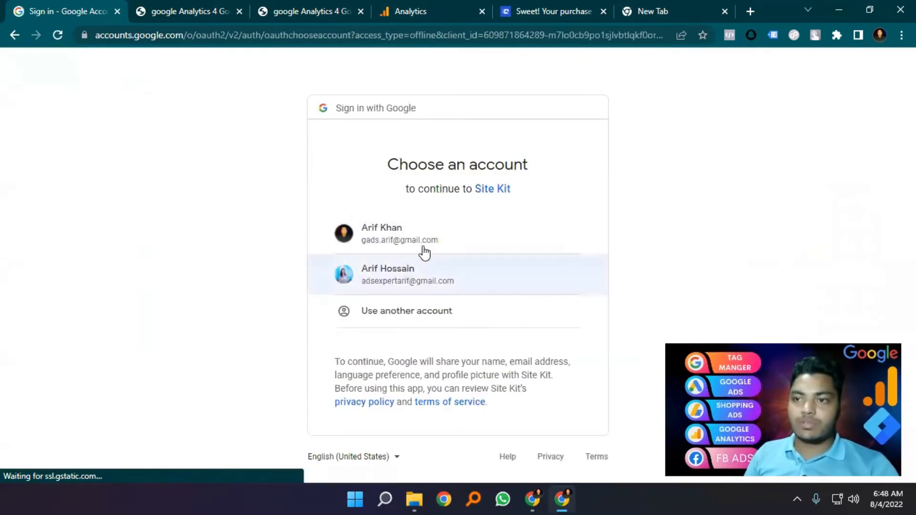
pyautogui.click(423, 233)
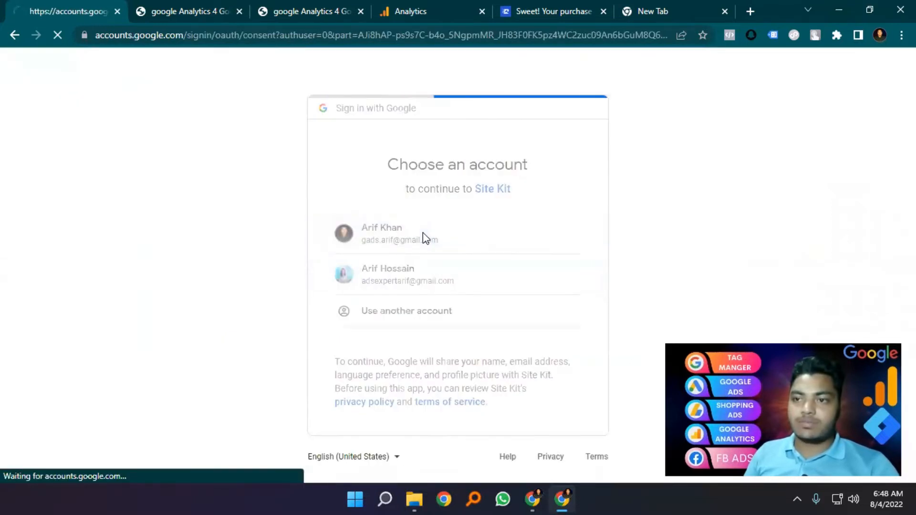
pyautogui.scroll(-5, 424, 241)
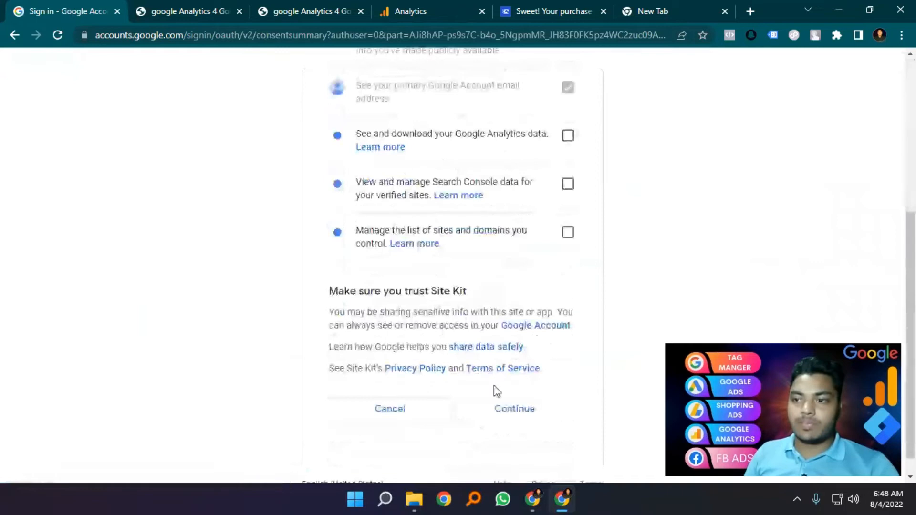
pyautogui.click(515, 409)
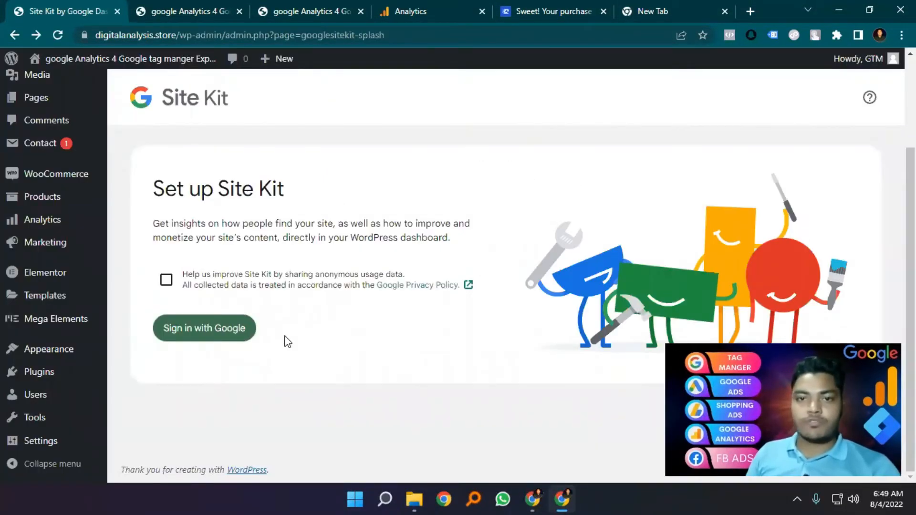
# Step: Sign in to Site Kit again with the first listed Google account and approve its additional access
pyautogui.click(188, 334)
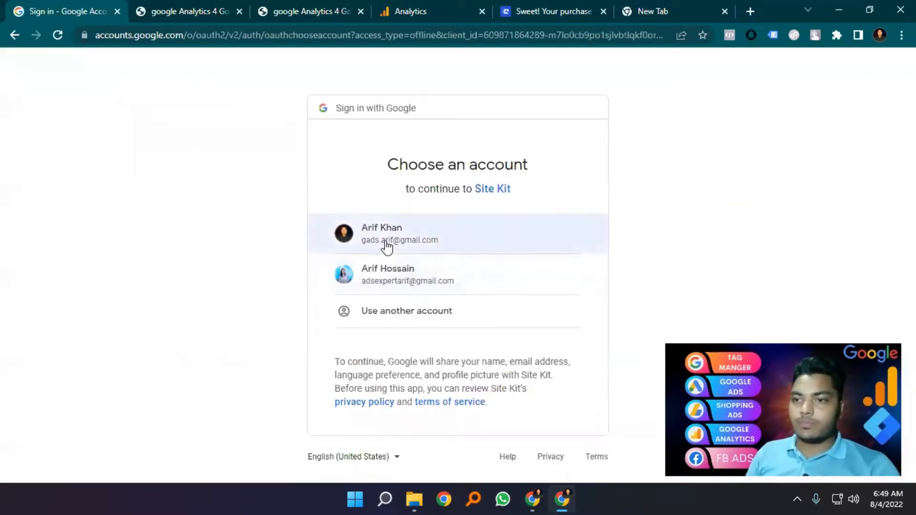
pyautogui.click(386, 244)
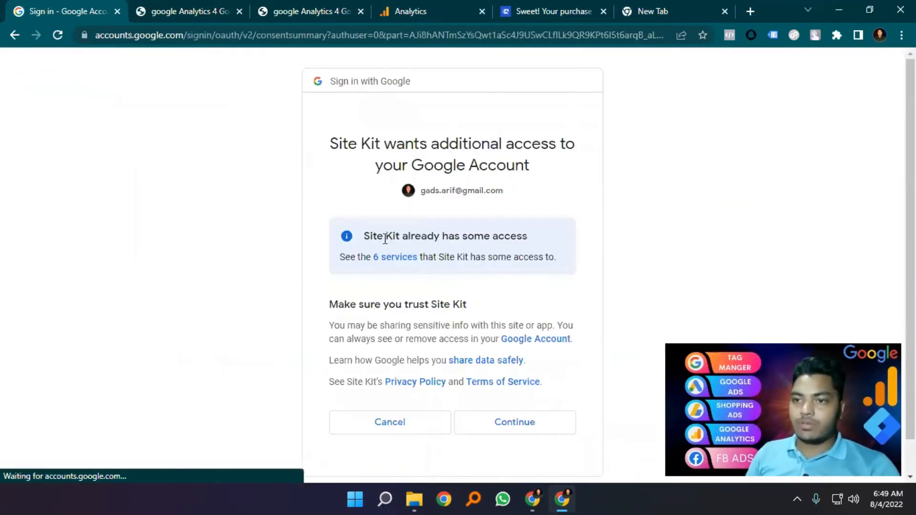
pyautogui.scroll(-1, 486, 371)
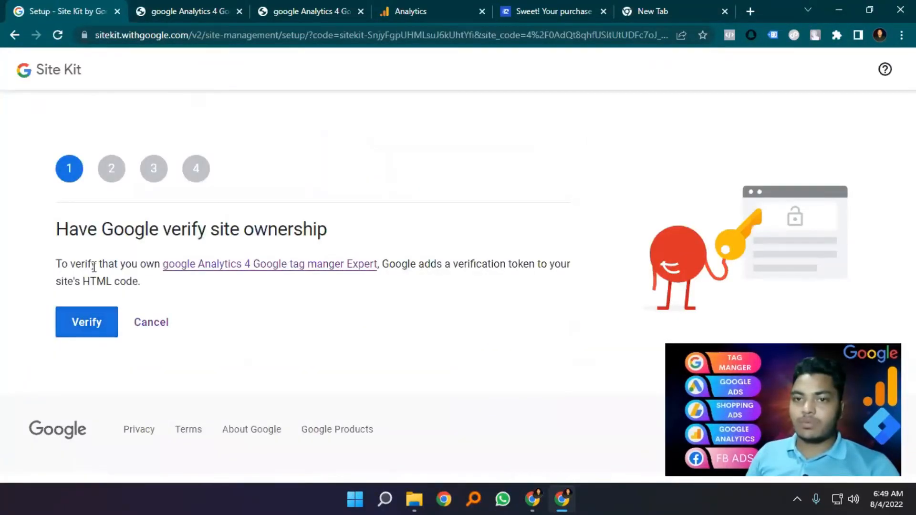
# Step: Complete the Site Kit connection by verifying site ownership, allowing dashboard metrics and setting up Search Console
pyautogui.click(88, 328)
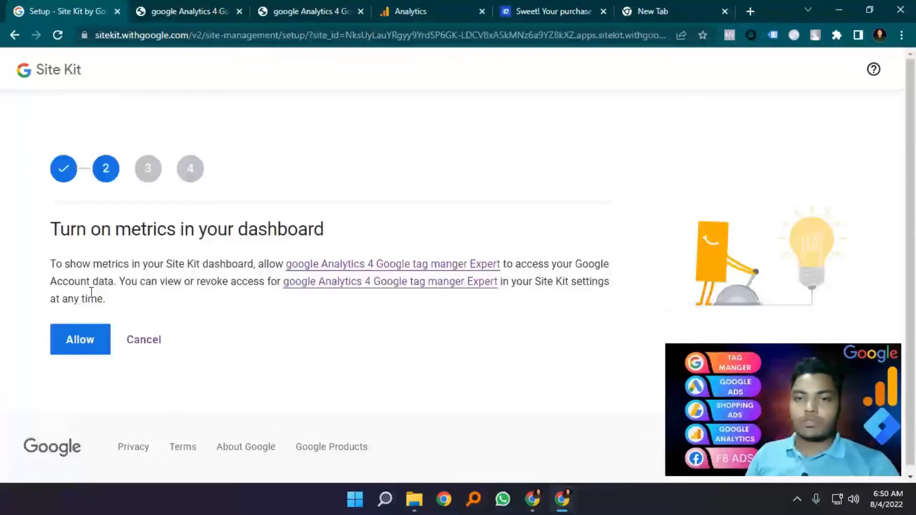
pyautogui.click(76, 341)
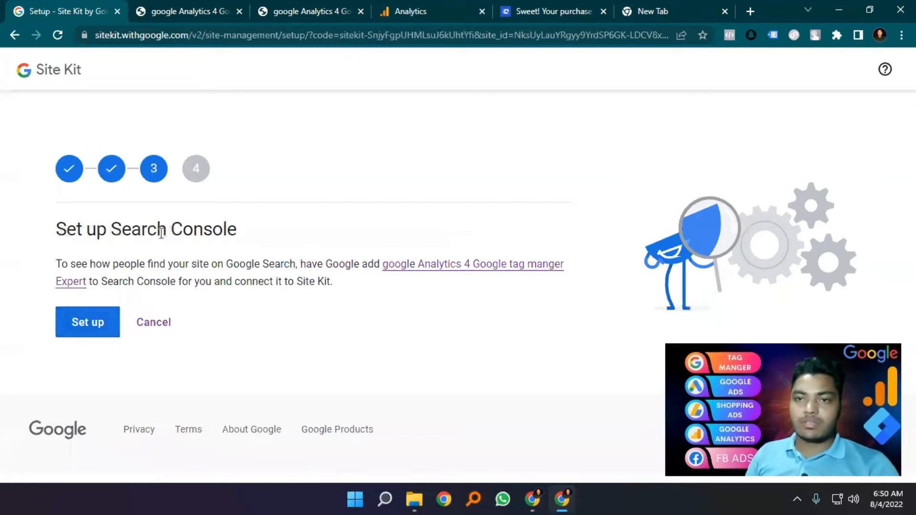
pyautogui.click(84, 328)
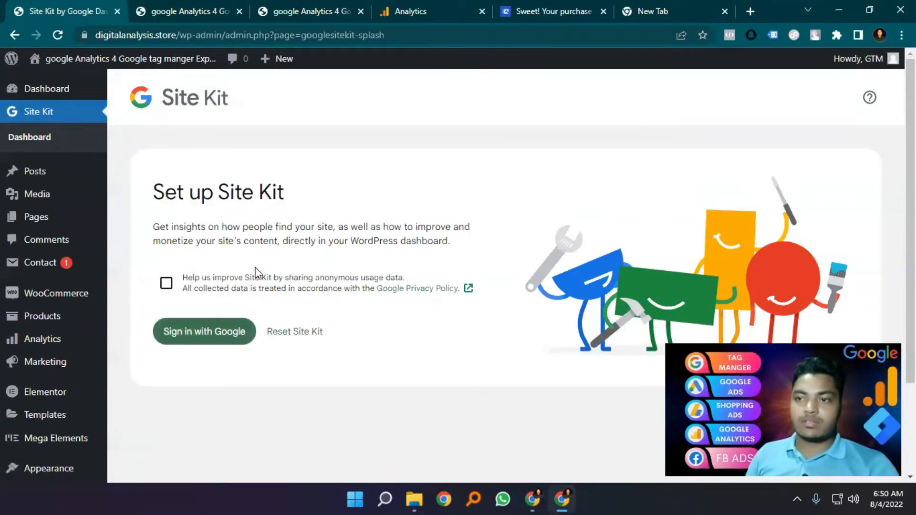
# Step: Reload the Site Kit setup page, enable anonymous usage data sharing and sign in with the first listed Google account
pyautogui.scroll(-3, 256, 272)
pyautogui.scroll(3, 237, 299)
pyautogui.click(58, 35)
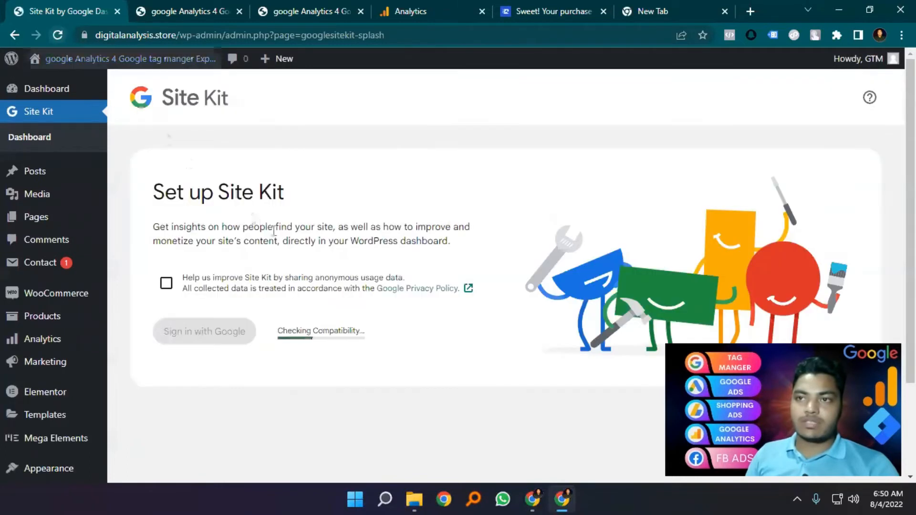
pyautogui.click(166, 283)
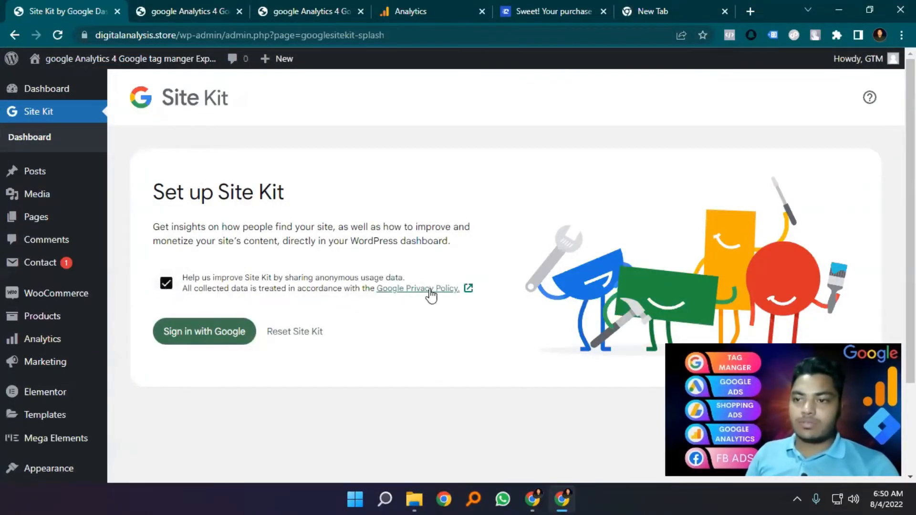
pyautogui.click(189, 334)
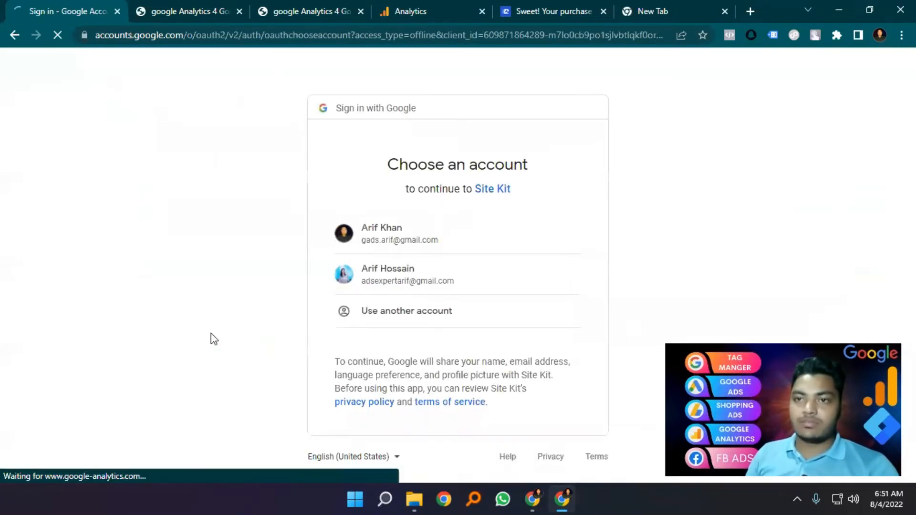
pyautogui.click(392, 239)
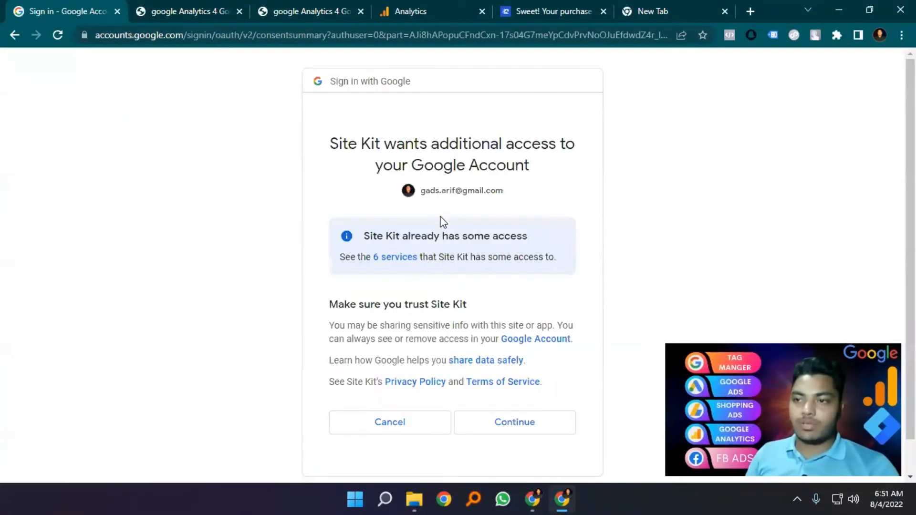
# Step: Review the services Site Kit already has access to, including the primary email address permission, and continue granting access
pyautogui.click(388, 260)
pyautogui.scroll(-3, 477, 328)
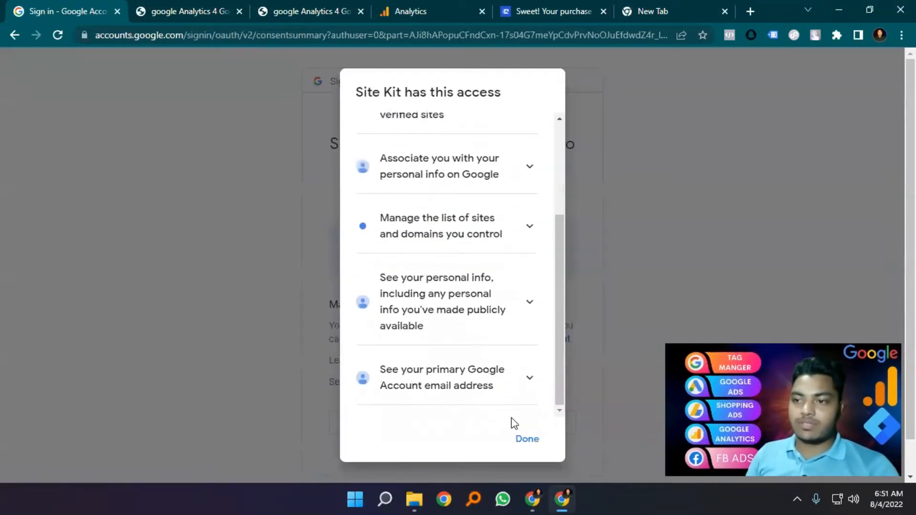
pyautogui.click(529, 379)
pyautogui.click(527, 439)
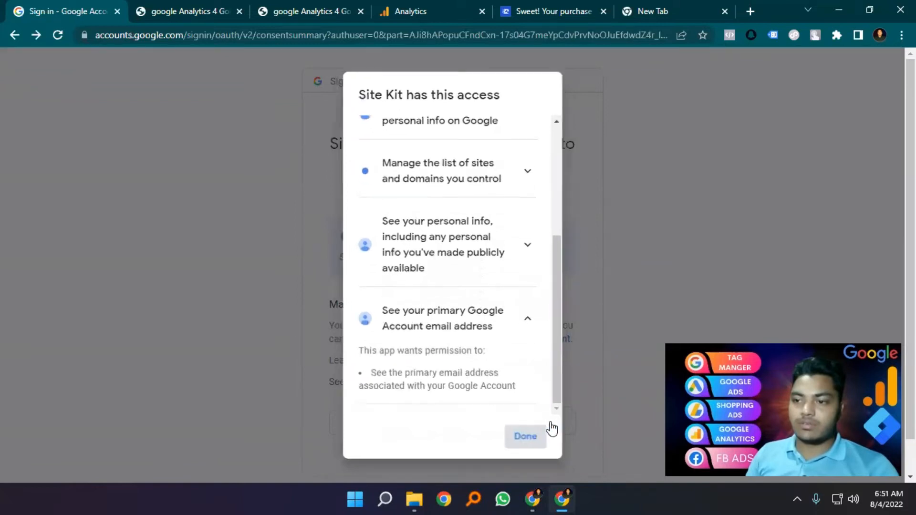
pyautogui.click(537, 426)
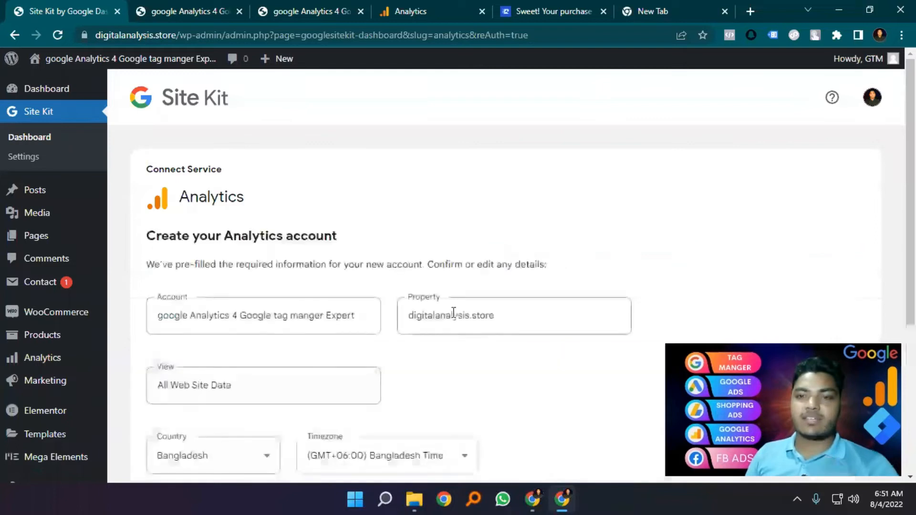
# Step: Shorten the account name to "google Analytics 4" in the new Analytics account form, keeping the prefilled property and view
pyautogui.scroll(-2, 413, 334)
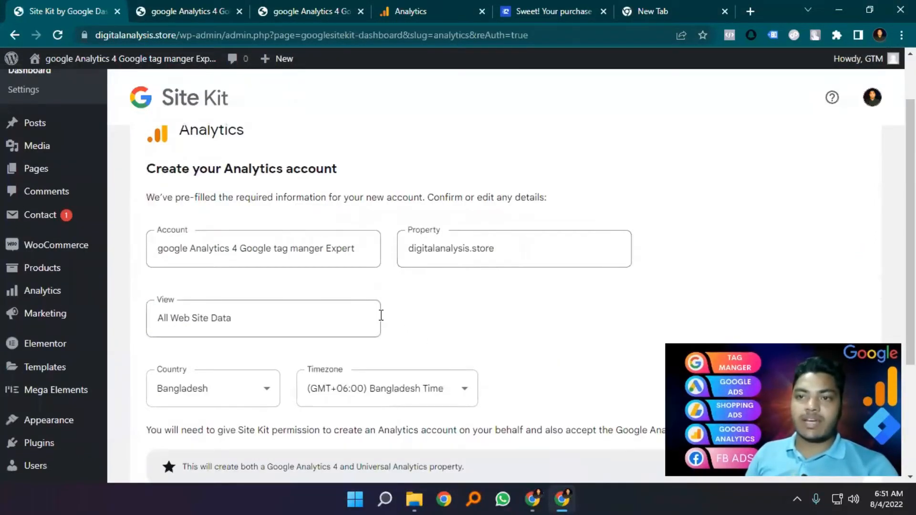
pyautogui.scroll(-2, 286, 317)
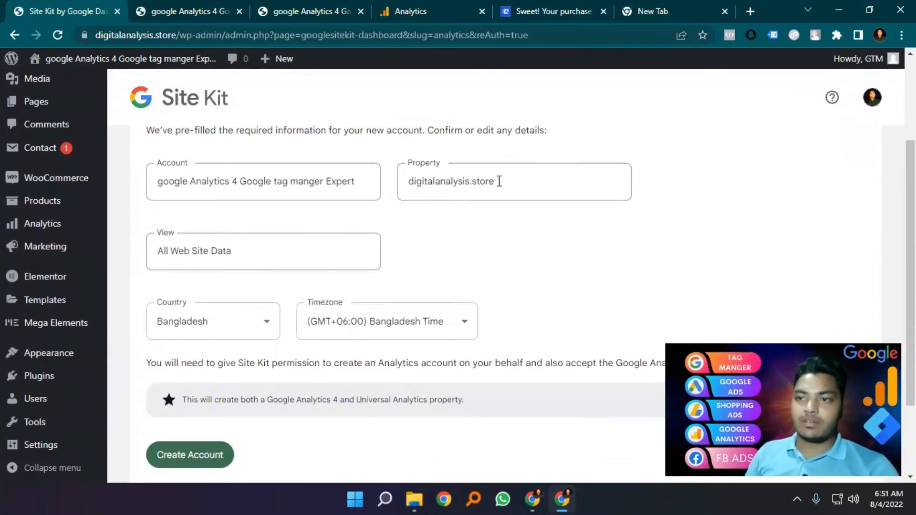
pyautogui.click(210, 194)
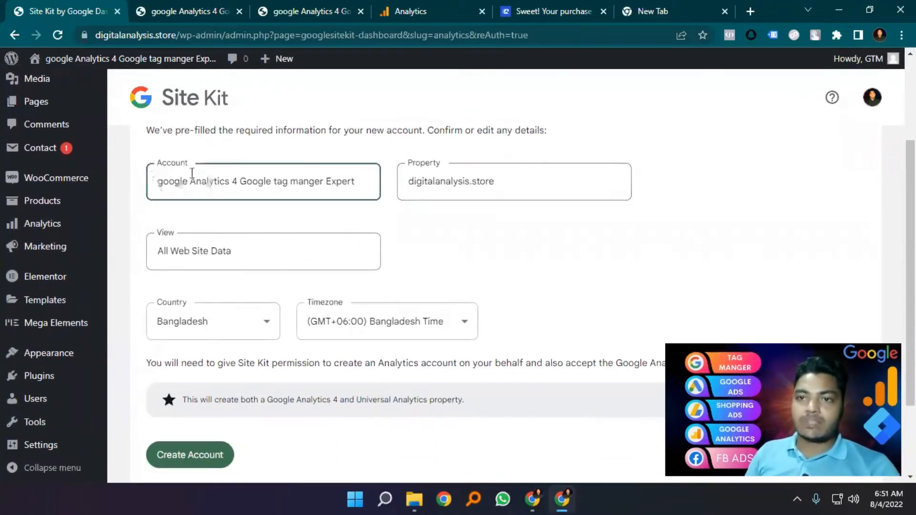
pyautogui.moveTo(355, 182); pyautogui.dragTo(244, 183)
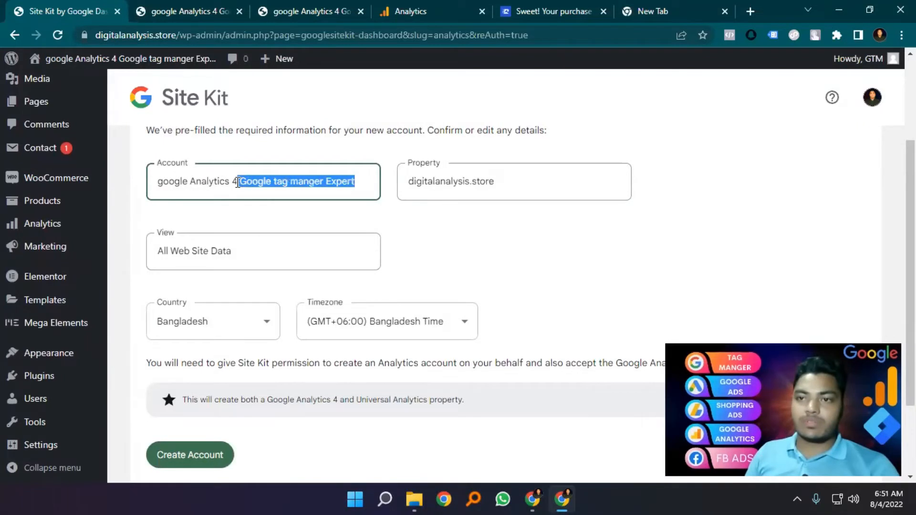
pyautogui.press('BackSpace')
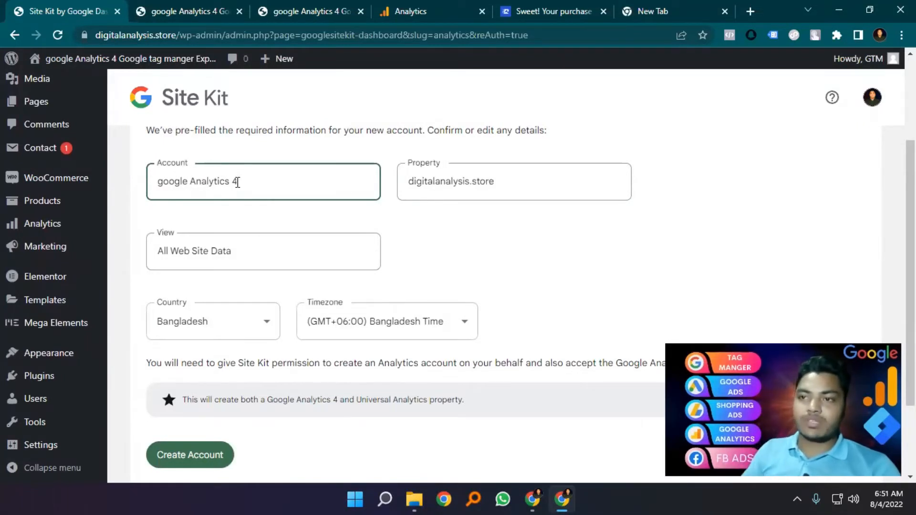
pyautogui.click(532, 179)
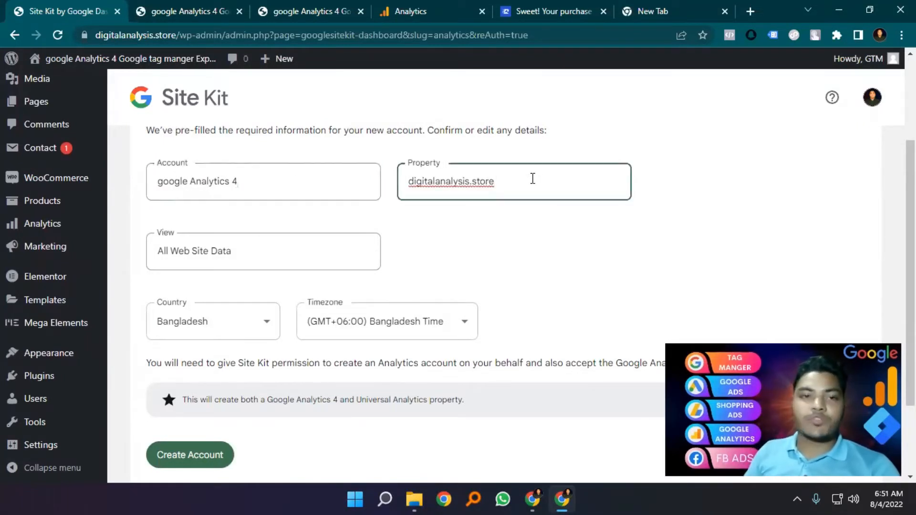
pyautogui.click(252, 252)
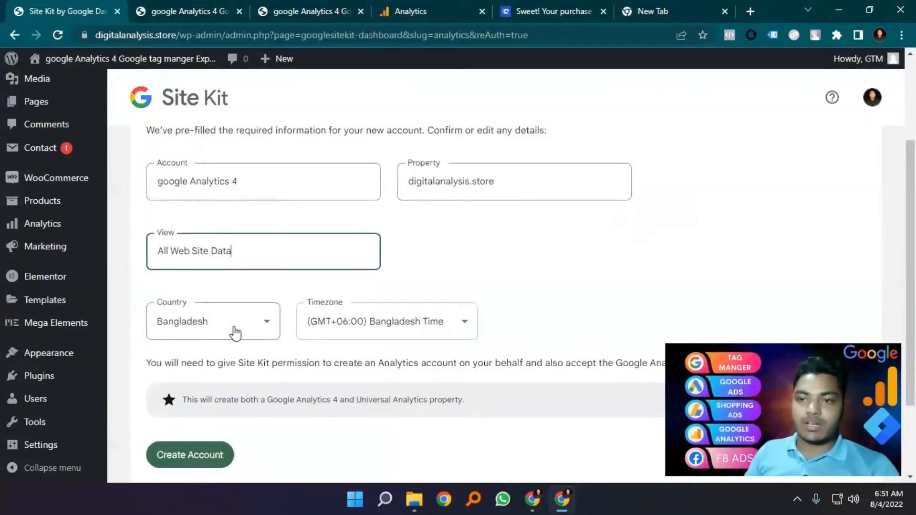
# Step: Set the Analytics account's country to United States and submit the form to create the account
pyautogui.click(236, 328)
pyautogui.scroll(-3, 209, 242)
pyautogui.scroll(-20, 204, 244)
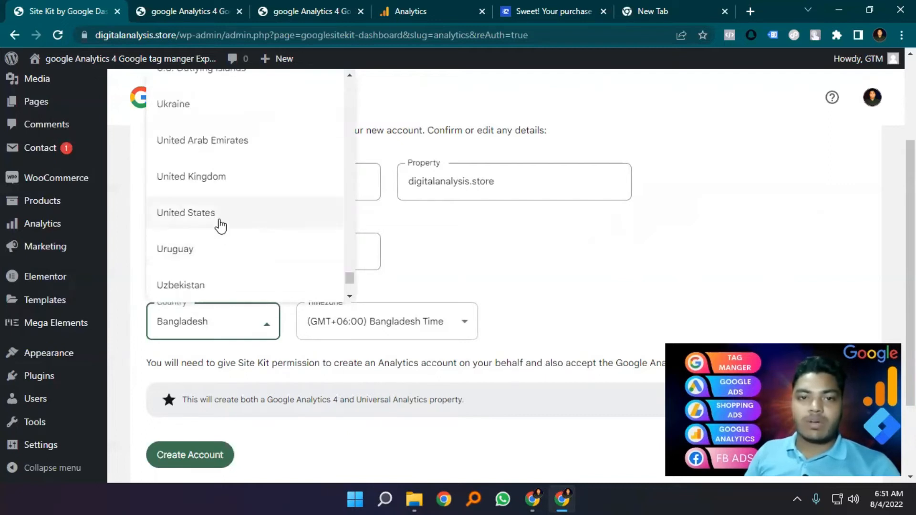
pyautogui.click(217, 223)
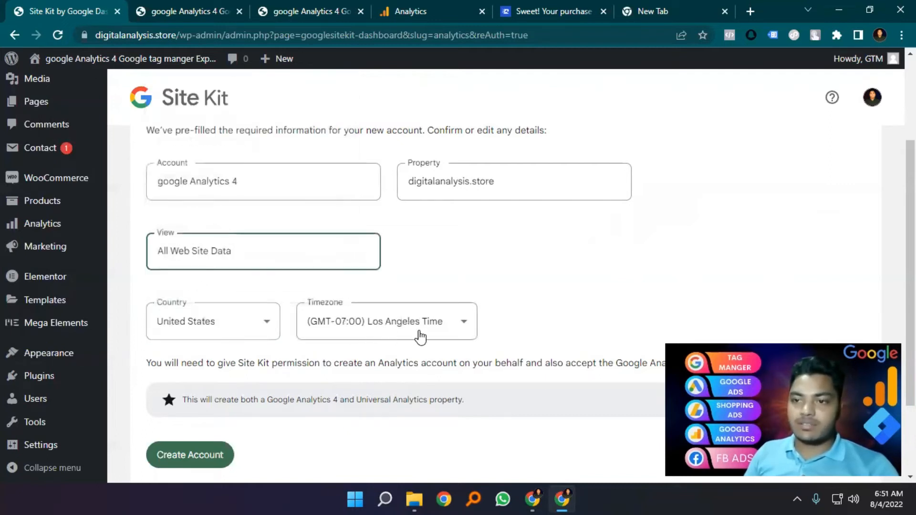
pyautogui.click(187, 461)
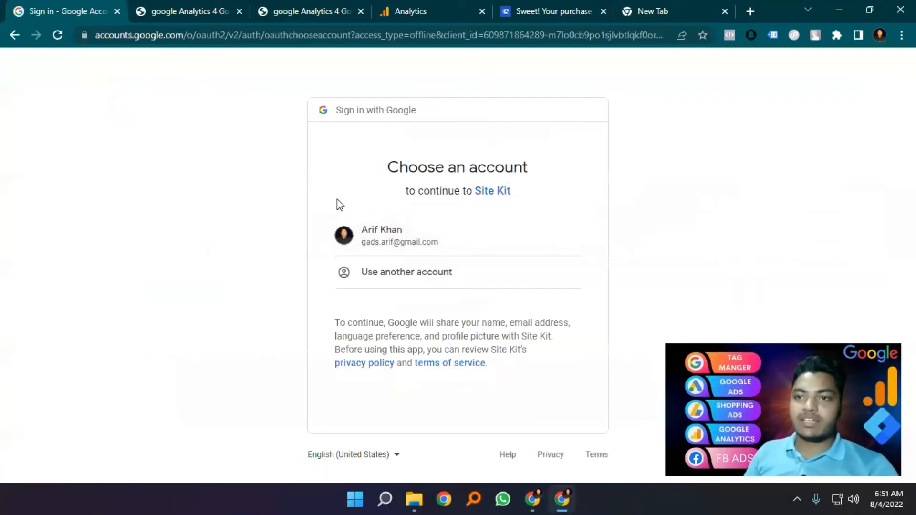
# Step: Continue with the listed Google account and allow Site Kit to create an Analytics account and edit Analytics management entities
pyautogui.click(394, 247)
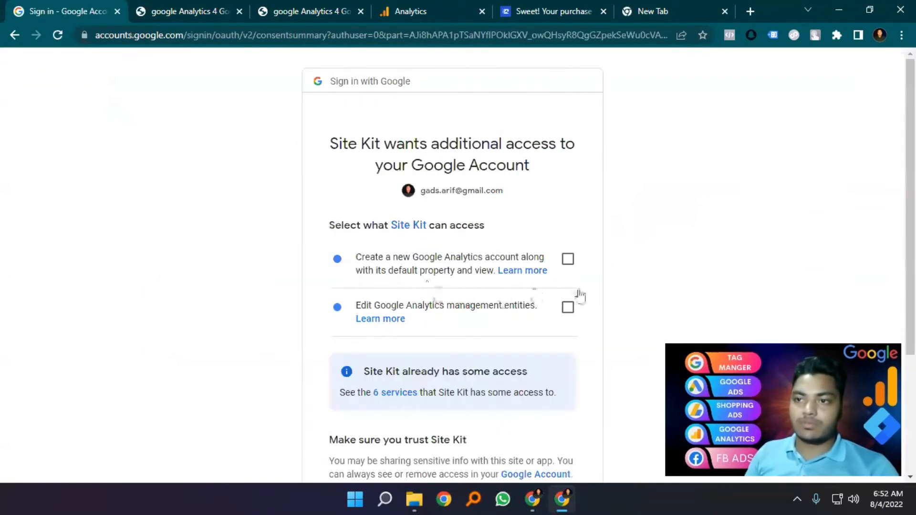
pyautogui.click(571, 261)
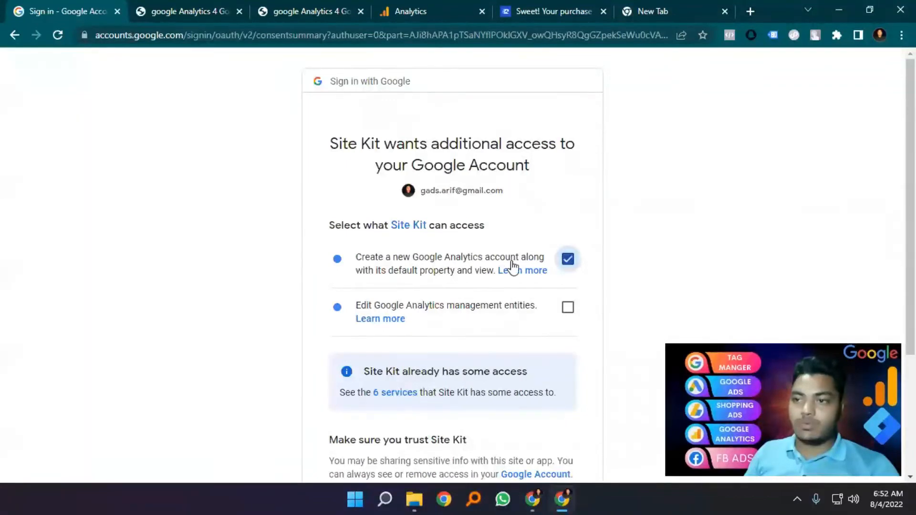
pyautogui.click(567, 309)
pyautogui.scroll(-3, 485, 353)
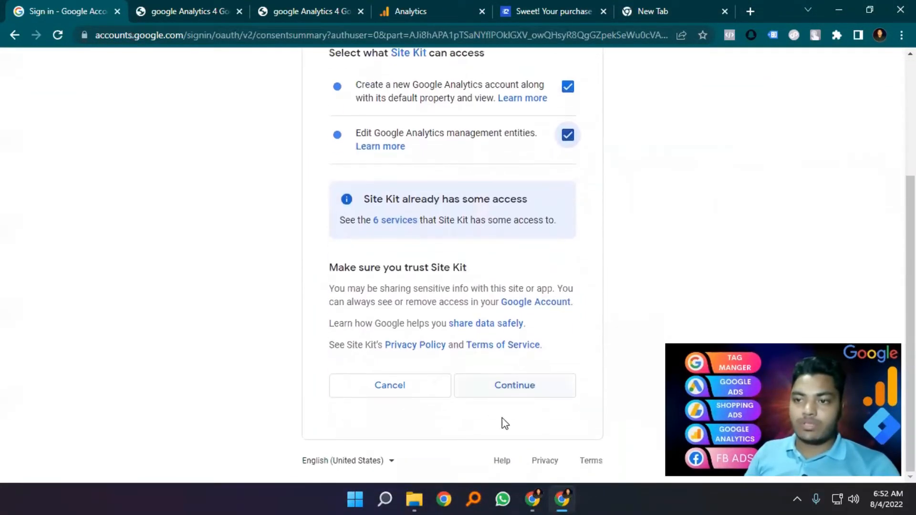
pyautogui.click(516, 385)
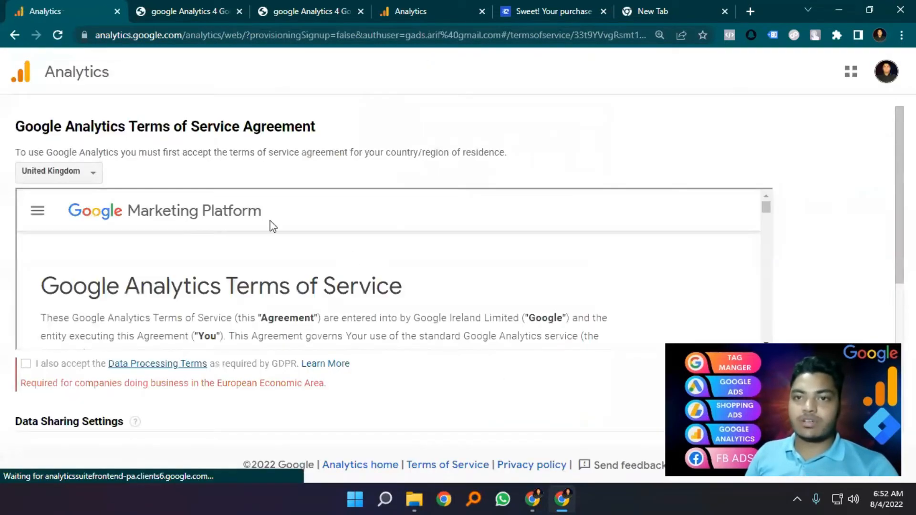
# Step: Accept the GDPR Data Processing Terms and agree to the Google Analytics Terms of Service
pyautogui.scroll(-2, 38, 343)
pyautogui.click(24, 299)
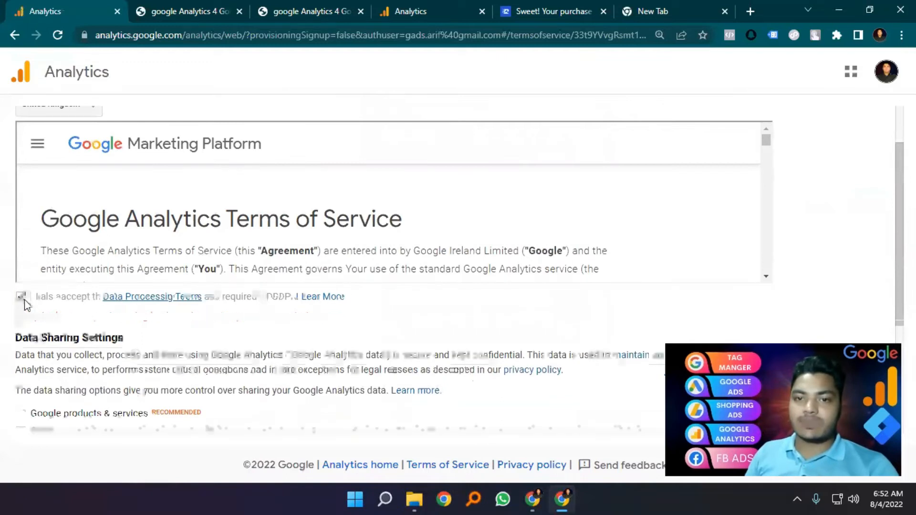
pyautogui.scroll(-4, 24, 306)
pyautogui.click(37, 425)
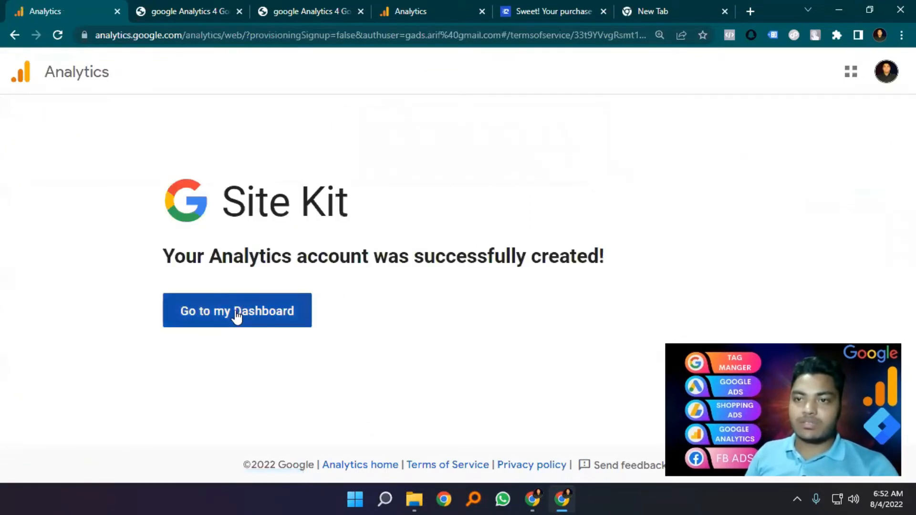
# Step: Return to the Site Kit dashboard and dismiss the Analytics setup notice
pyautogui.click(238, 318)
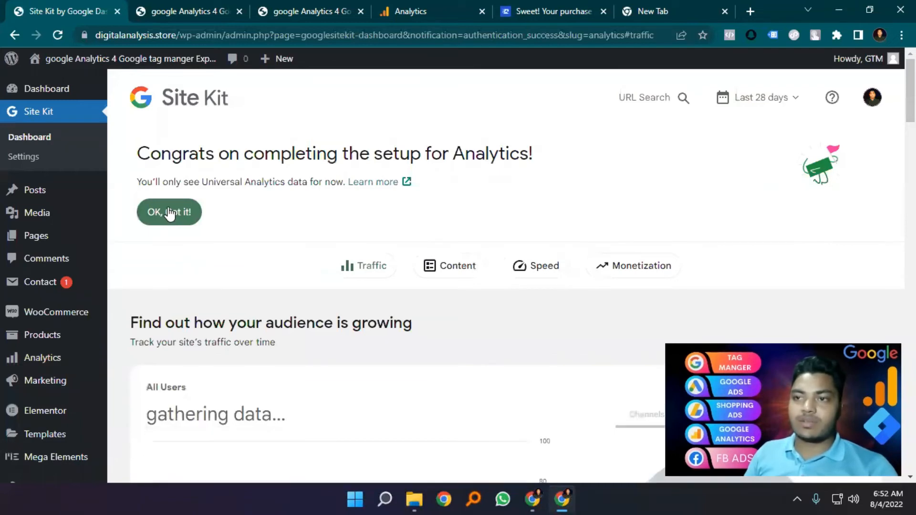
pyautogui.click(170, 213)
pyautogui.scroll(-1, 208, 273)
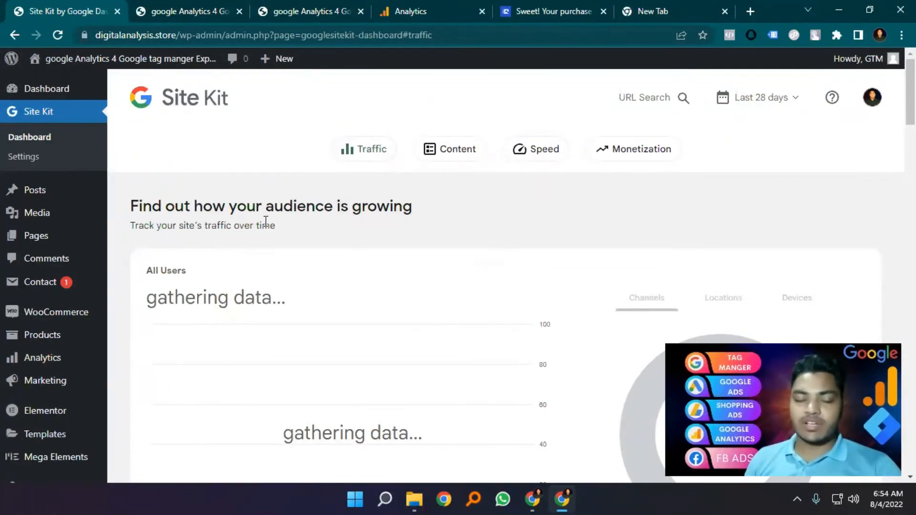
# Step: Examine the Site Kit dashboard from the audience and search traffic reports down to the content, speed and AdSense sections
pyautogui.scroll(-3, 433, 293)
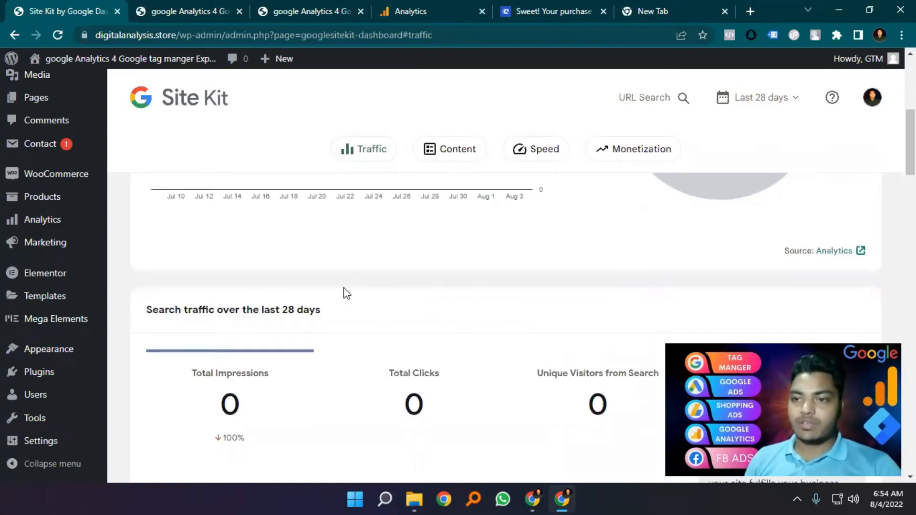
pyautogui.scroll(3, 286, 272)
pyautogui.scroll(3, 353, 313)
pyautogui.scroll(-3, 613, 289)
pyautogui.scroll(3, 668, 289)
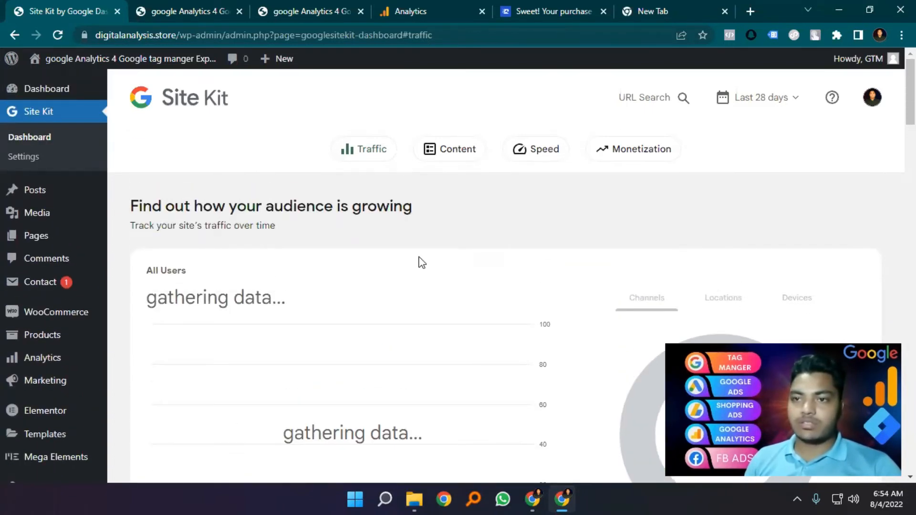
pyautogui.scroll(-7, 313, 271)
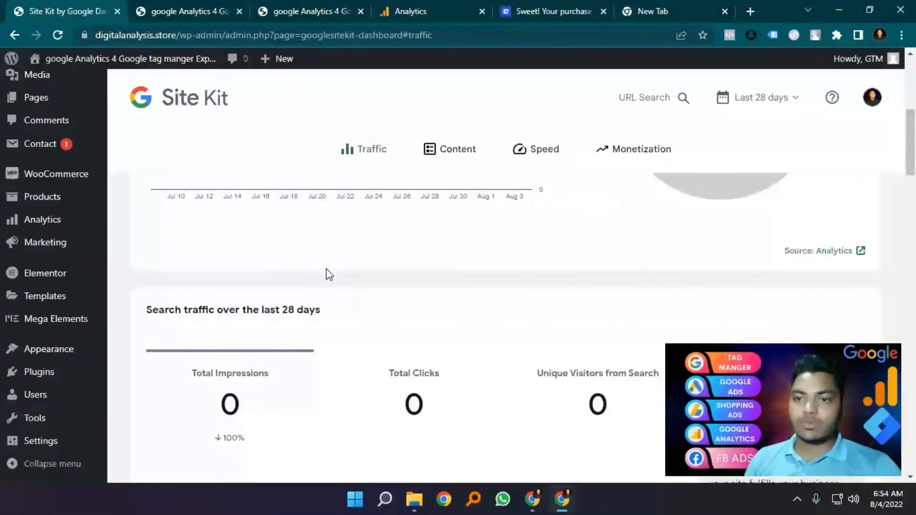
pyautogui.scroll(-1, 341, 282)
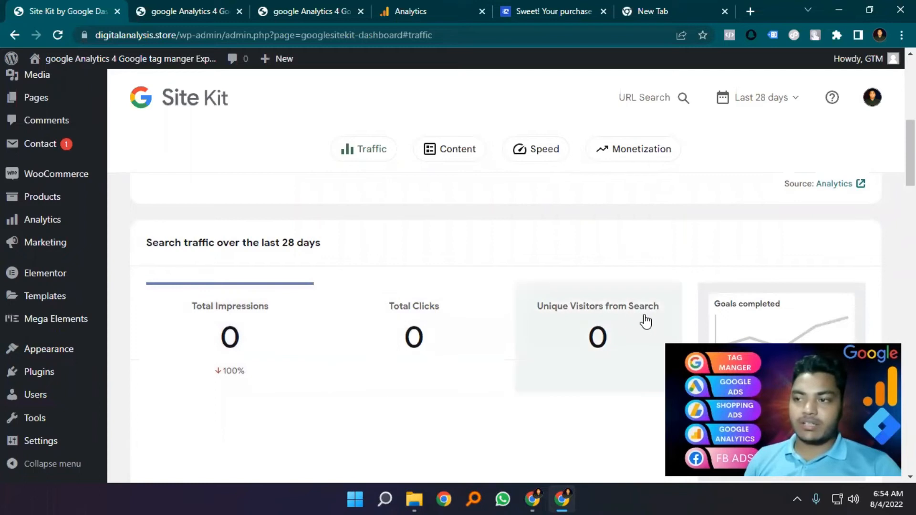
pyautogui.scroll(-1, 522, 309)
pyautogui.scroll(-8, 511, 303)
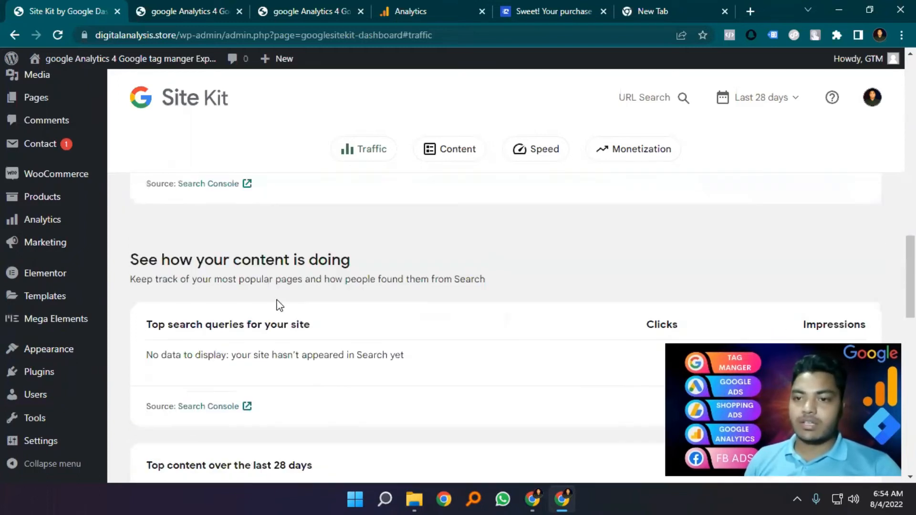
pyautogui.scroll(-10, 279, 305)
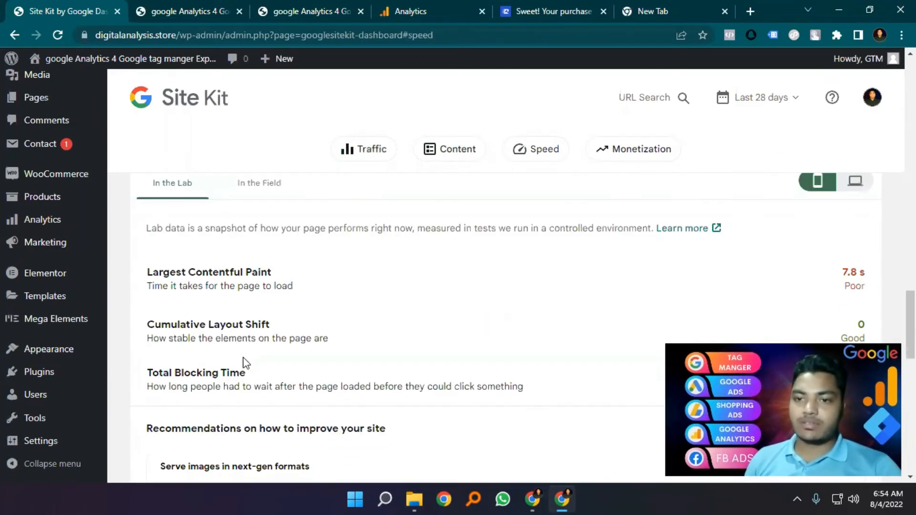
pyautogui.scroll(-12, 233, 363)
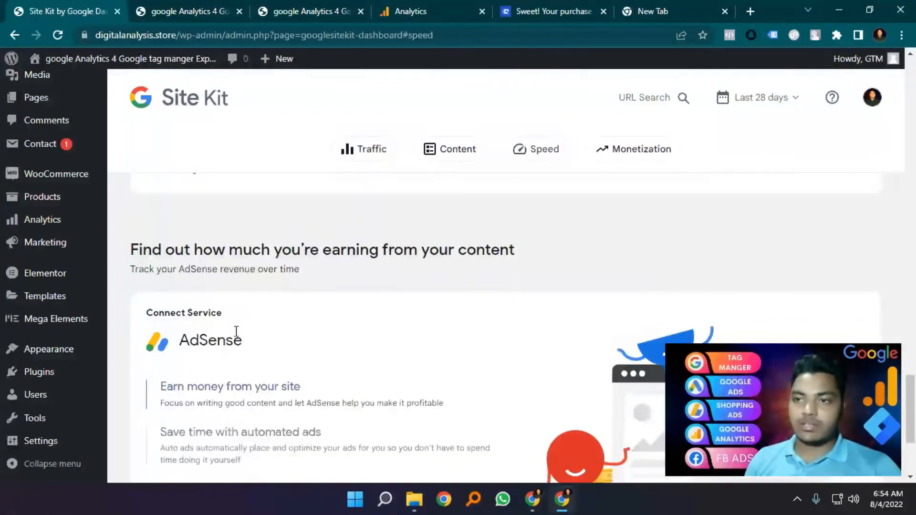
# Step: View the dashboard's speed results for desktop devices and its Monetization section
pyautogui.click(541, 152)
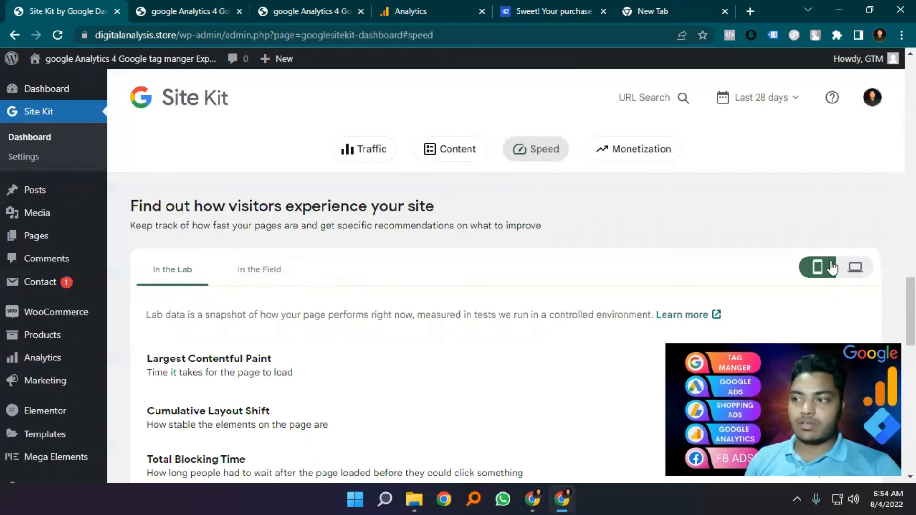
pyautogui.click(864, 275)
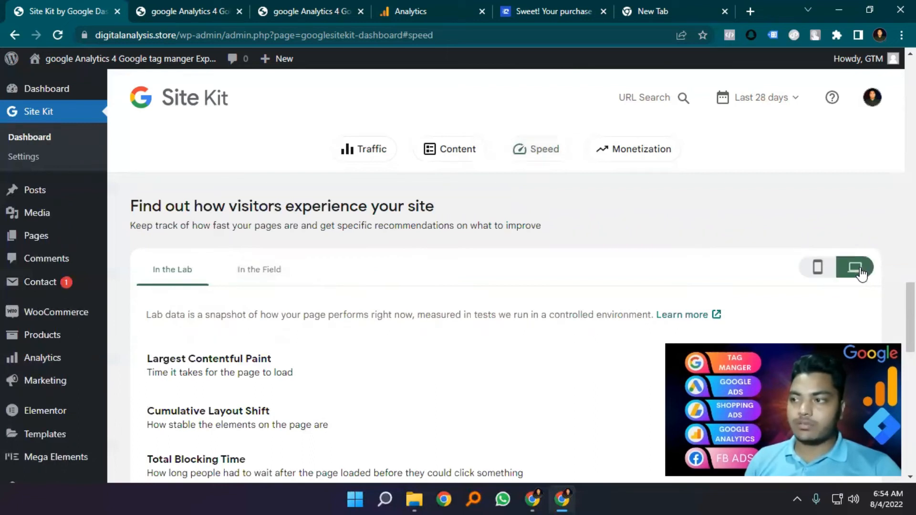
pyautogui.scroll(-5, 557, 268)
pyautogui.click(640, 149)
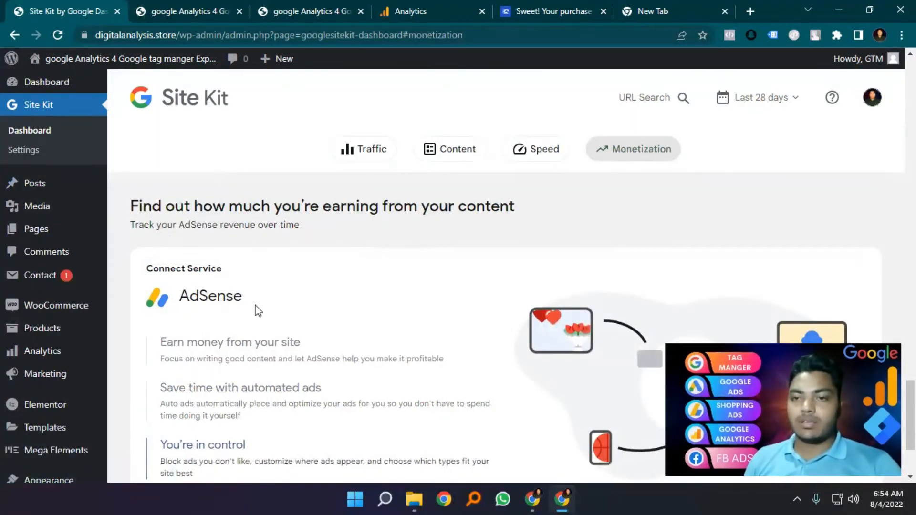
# Step: Review Site Kit's settings, covering the connected services, the additional services available to connect and the admin settings
pyautogui.click(24, 152)
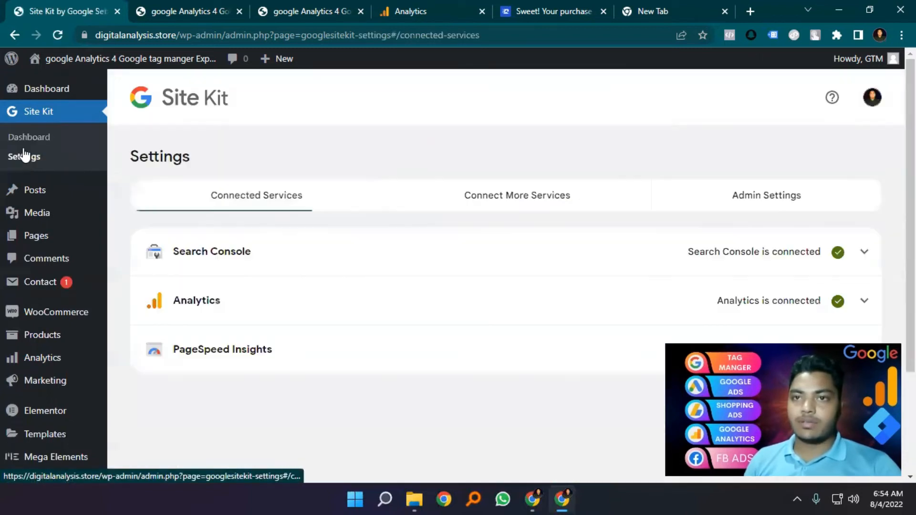
pyautogui.click(498, 207)
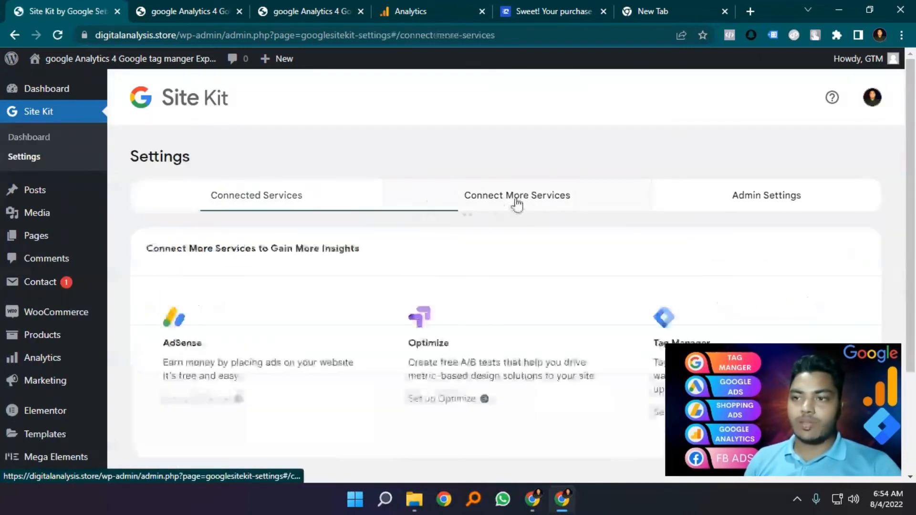
pyautogui.scroll(-3, 171, 288)
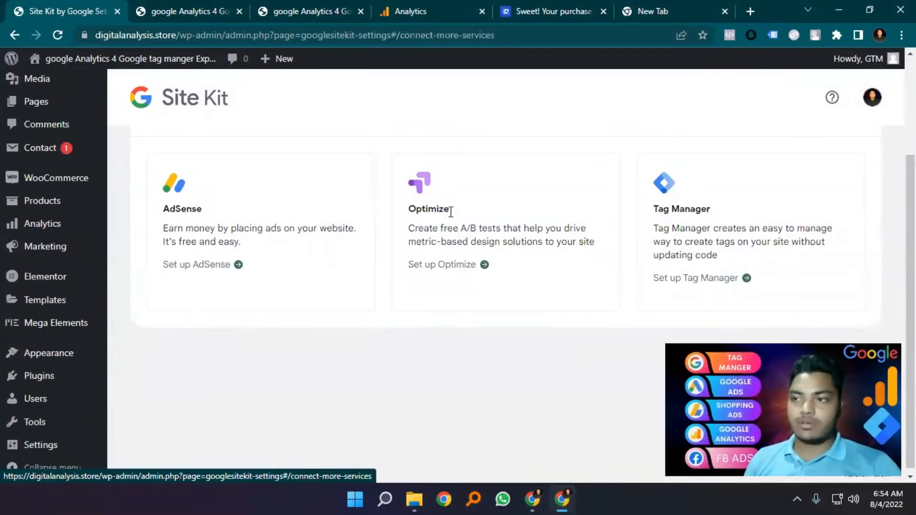
pyautogui.scroll(3, 662, 269)
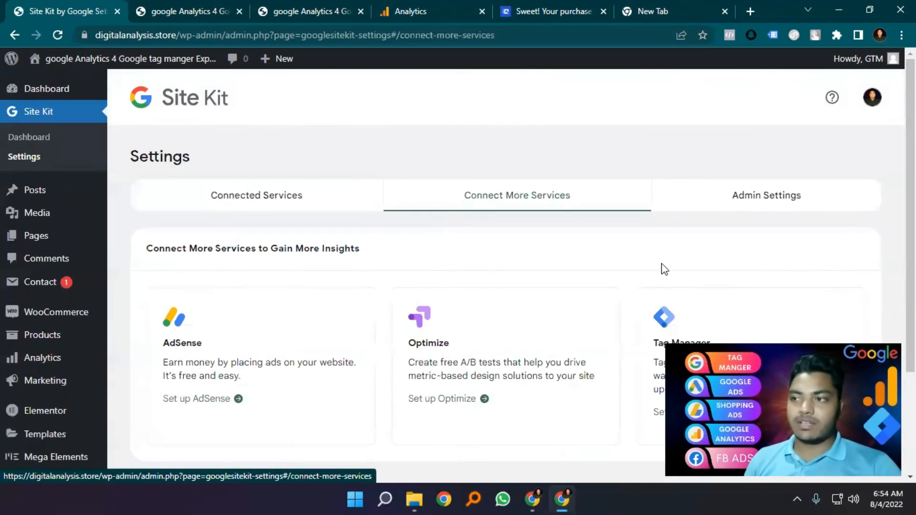
pyautogui.click(764, 199)
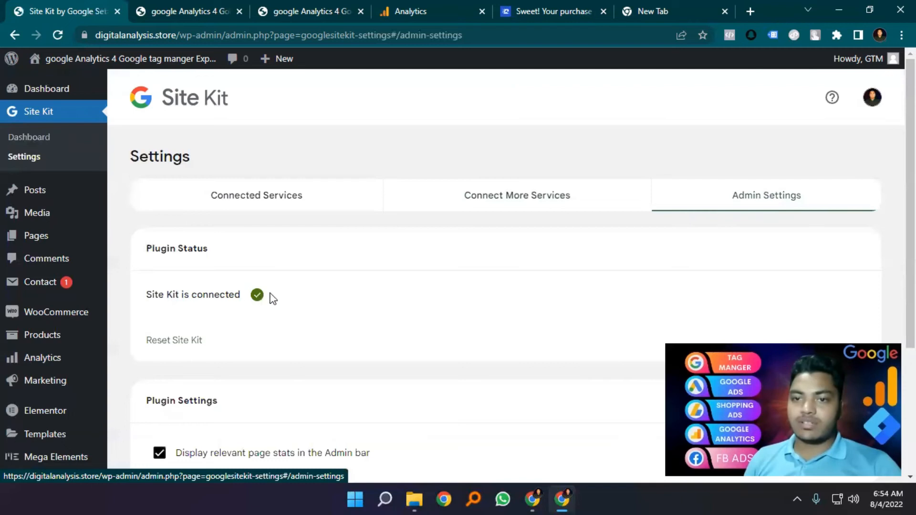
pyautogui.scroll(-4, 273, 299)
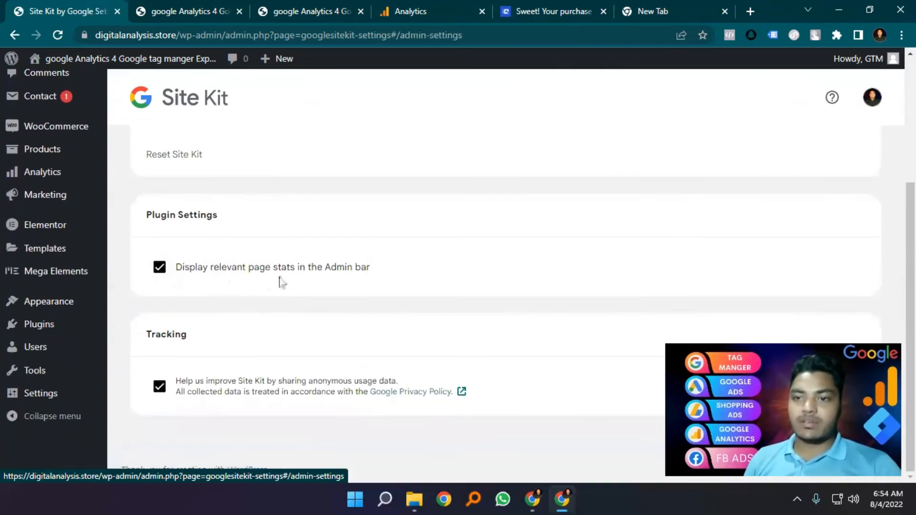
pyautogui.scroll(4, 329, 286)
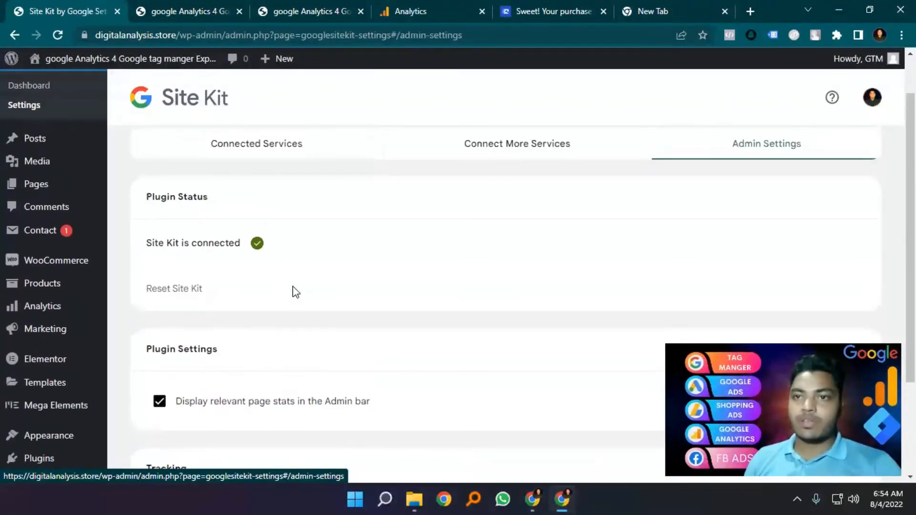
# Step: Switch to Google Analytics, reload its Admin page and select the "google Analytics 4" account
pyautogui.click(410, 6)
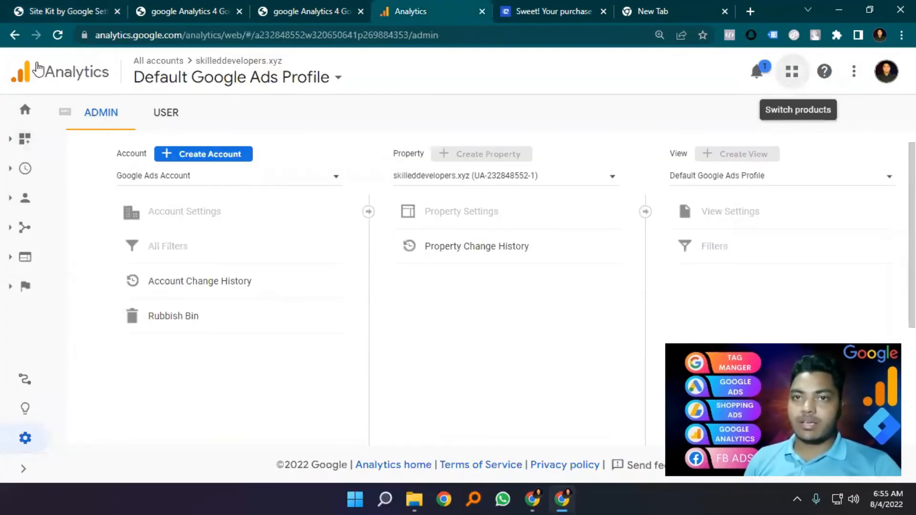
pyautogui.click(58, 35)
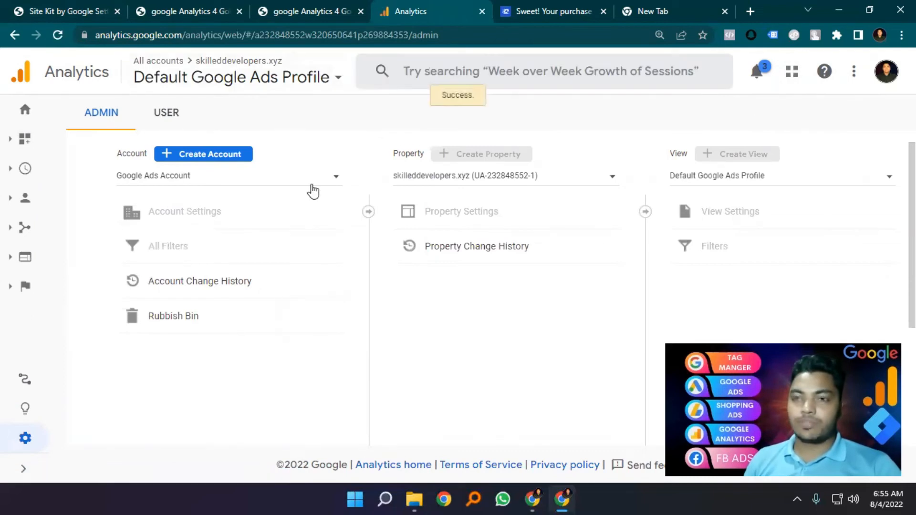
pyautogui.click(314, 184)
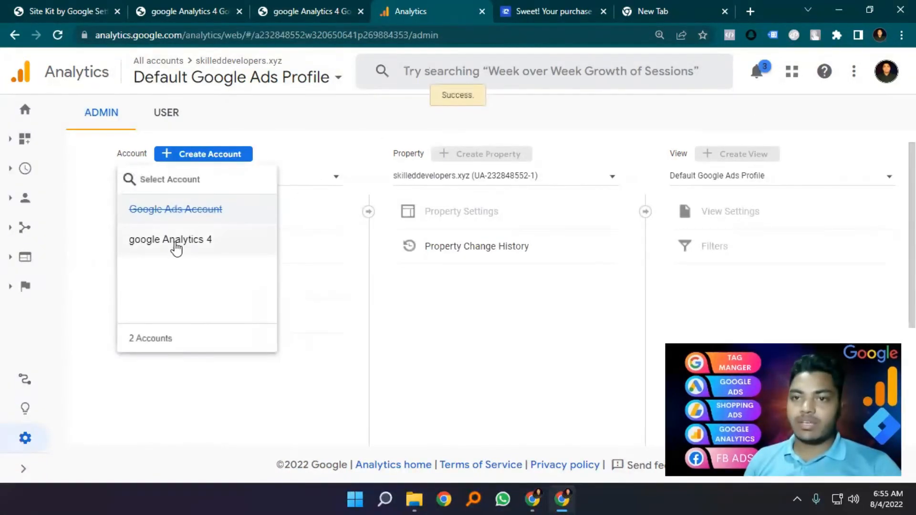
pyautogui.click(169, 241)
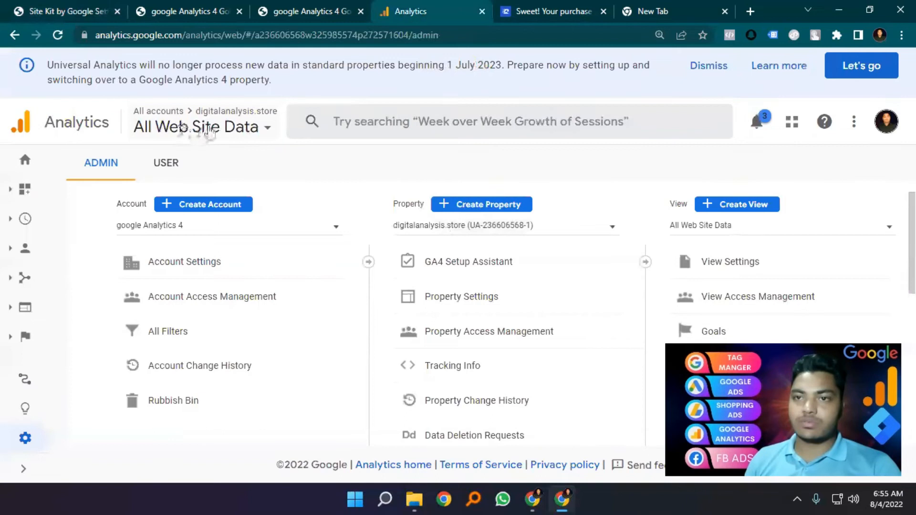
# Step: Open the digitalanalysis.store Google Analytics 4 property, the one without a UA ID, under the "google Analytics 4" account
pyautogui.click(205, 129)
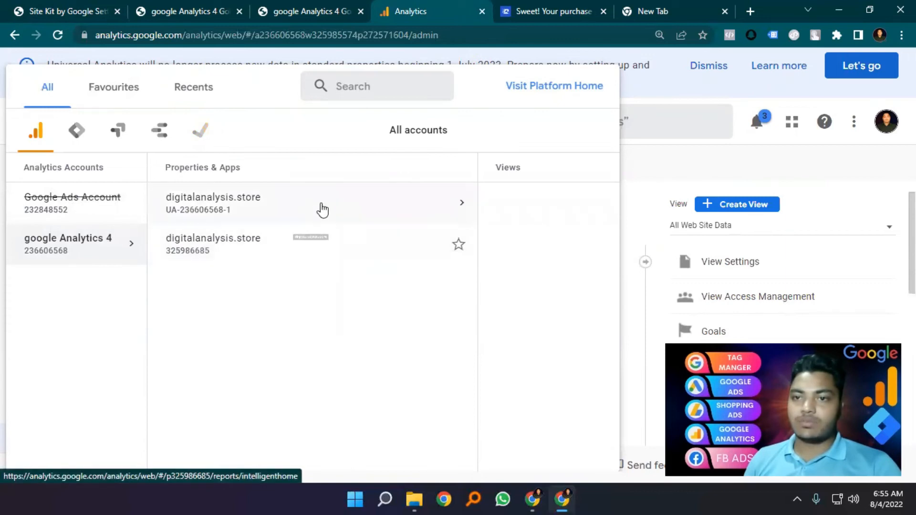
pyautogui.moveTo(313, 217)
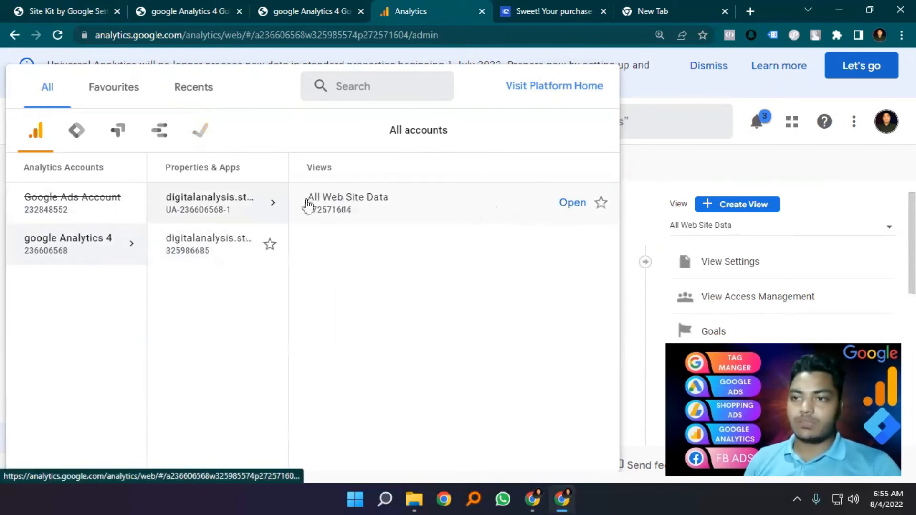
pyautogui.click(239, 249)
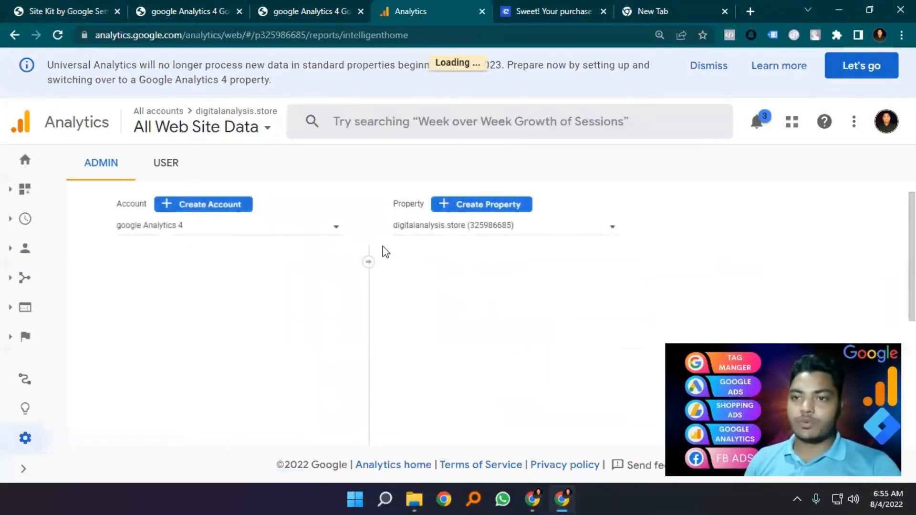
pyautogui.scroll(-3, 274, 296)
pyautogui.scroll(3, 382, 281)
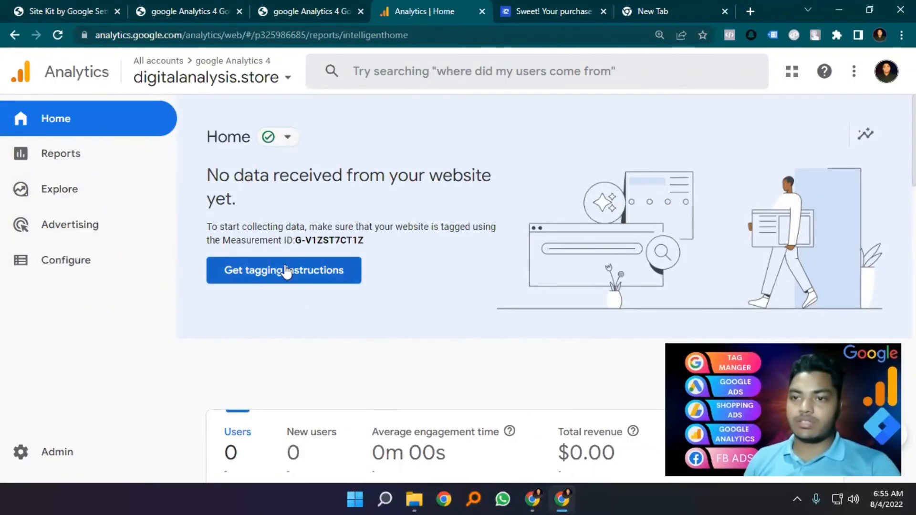
# Step: Open the All Web Site Data view of the digitalanalysis.store Universal Analytics property
pyautogui.click(217, 78)
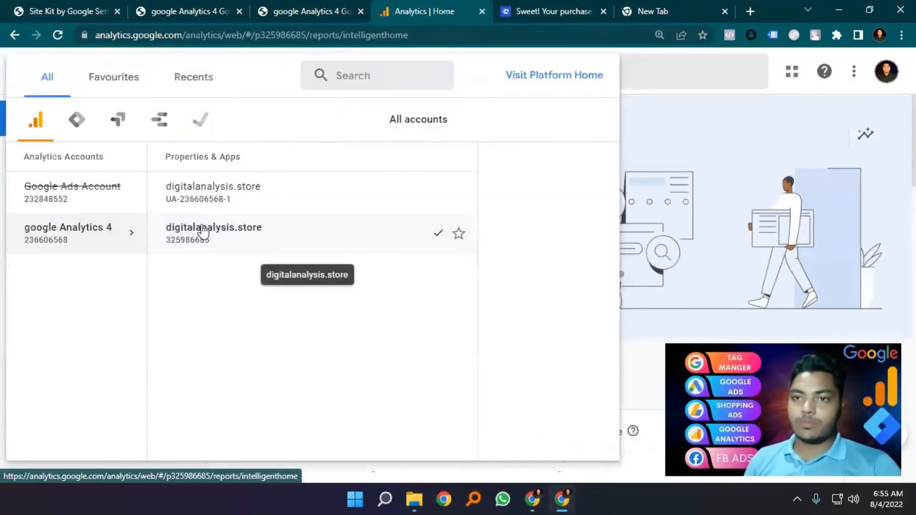
pyautogui.moveTo(182, 206)
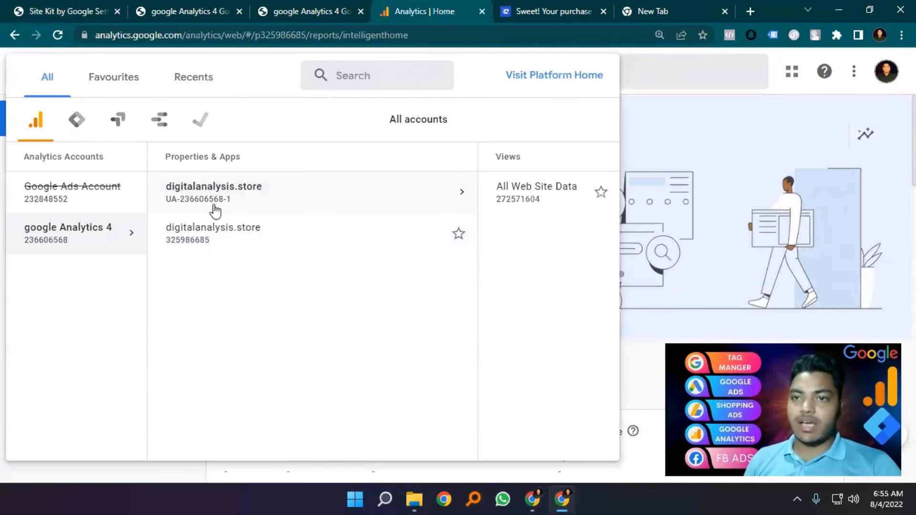
pyautogui.moveTo(509, 202)
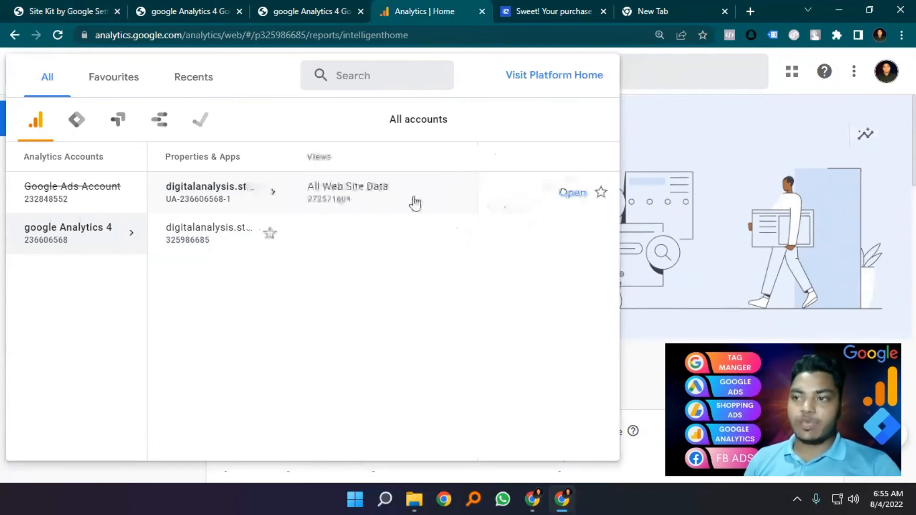
pyautogui.click(415, 203)
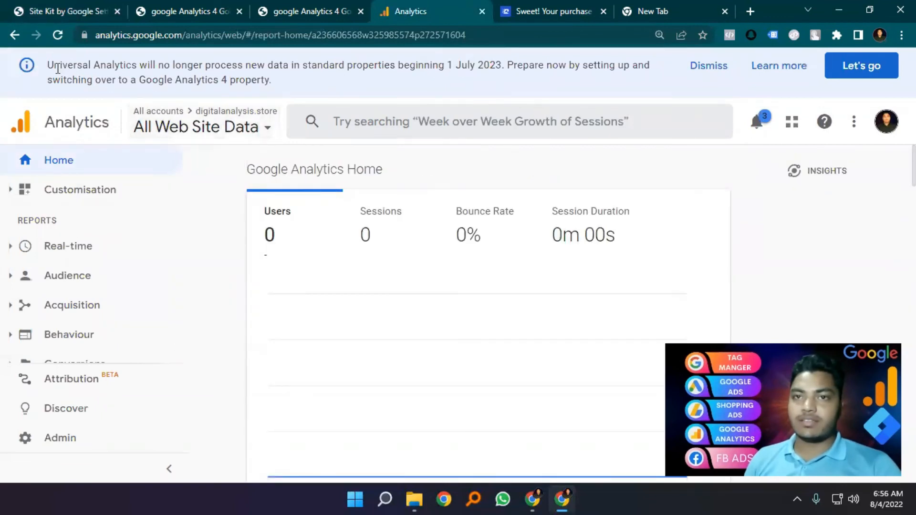
# Step: Read the notice about Universal Analytics ending data processing for standard properties, highlighting its first sentence
pyautogui.moveTo(47, 68); pyautogui.dragTo(363, 65)
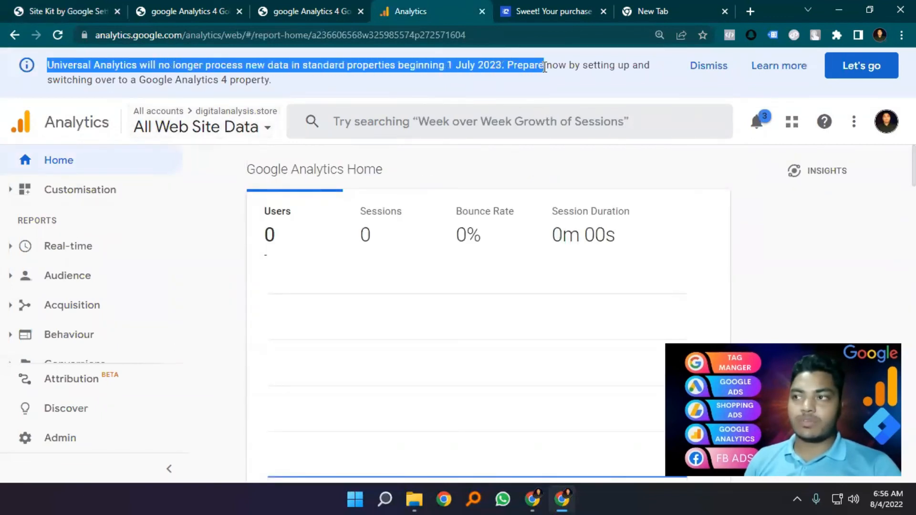
pyautogui.moveTo(545, 67); pyautogui.dragTo(415, 69)
pyautogui.moveTo(352, 69); pyautogui.dragTo(448, 68)
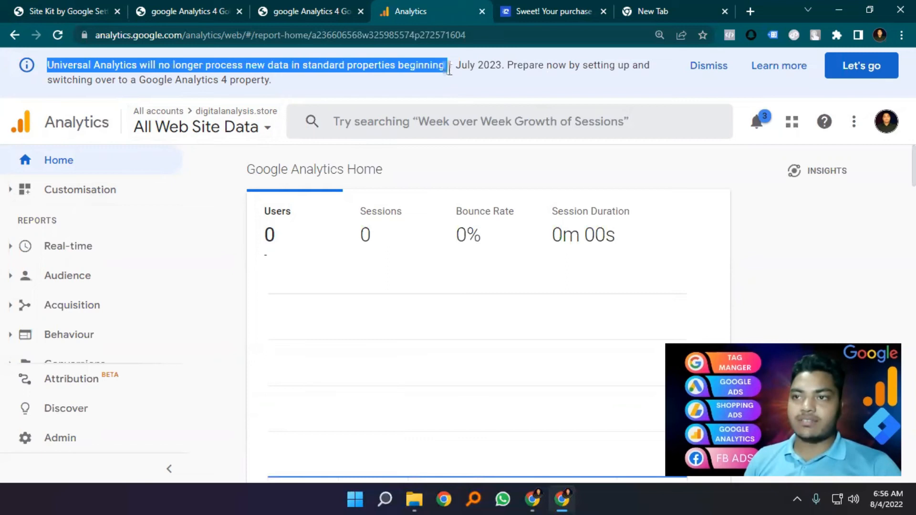
pyautogui.moveTo(387, 71); pyautogui.dragTo(456, 71)
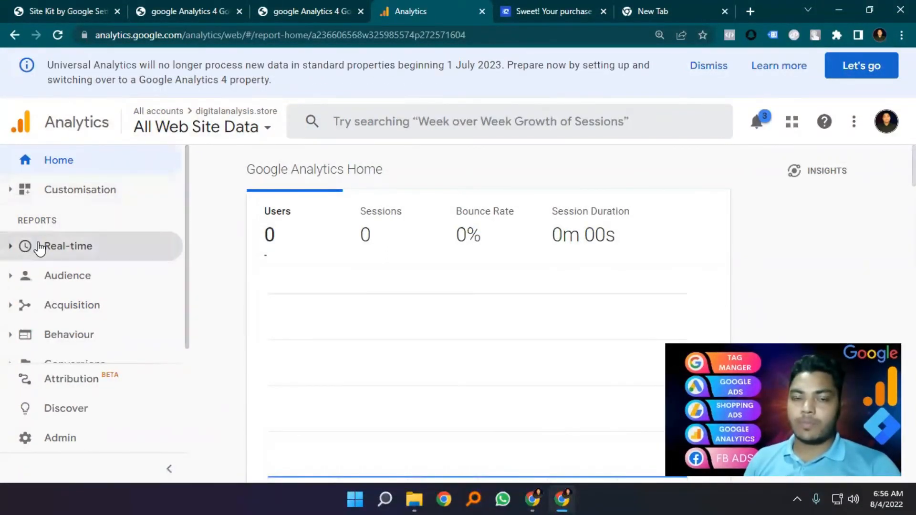
# Step: Open the Real-time Overview report of the All Web Site Data view and look through its active users and page views
pyautogui.click(57, 245)
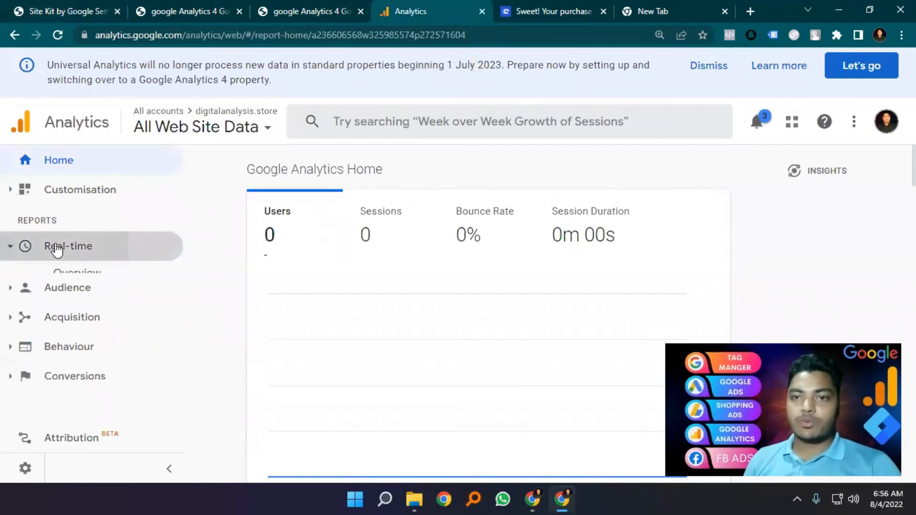
pyautogui.click(78, 283)
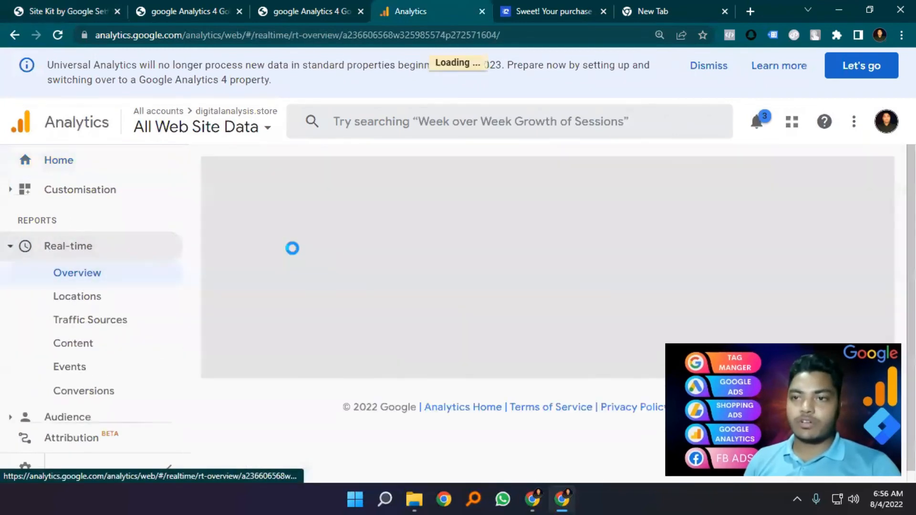
pyautogui.scroll(-5, 394, 246)
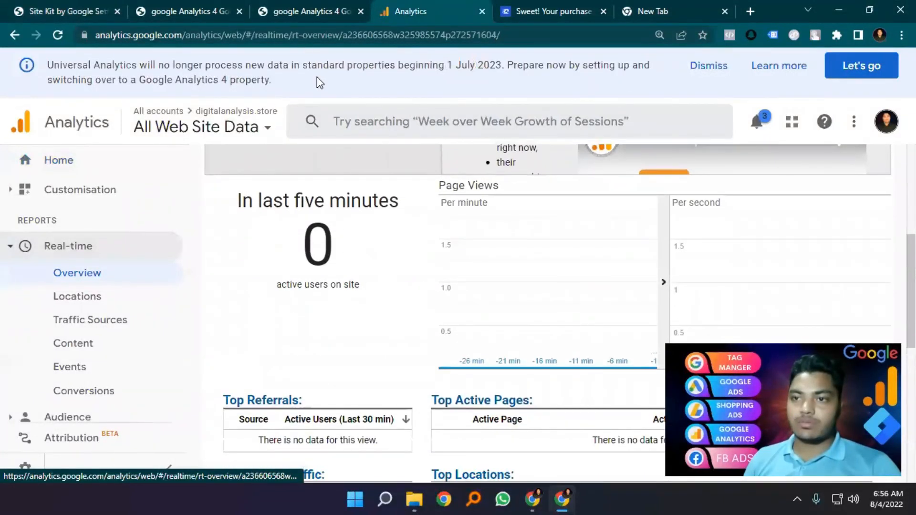
# Step: Switch to the digitalanalysis.store home page, reload it and browse down the page to generate a visit
pyautogui.click(291, 11)
pyautogui.click(58, 31)
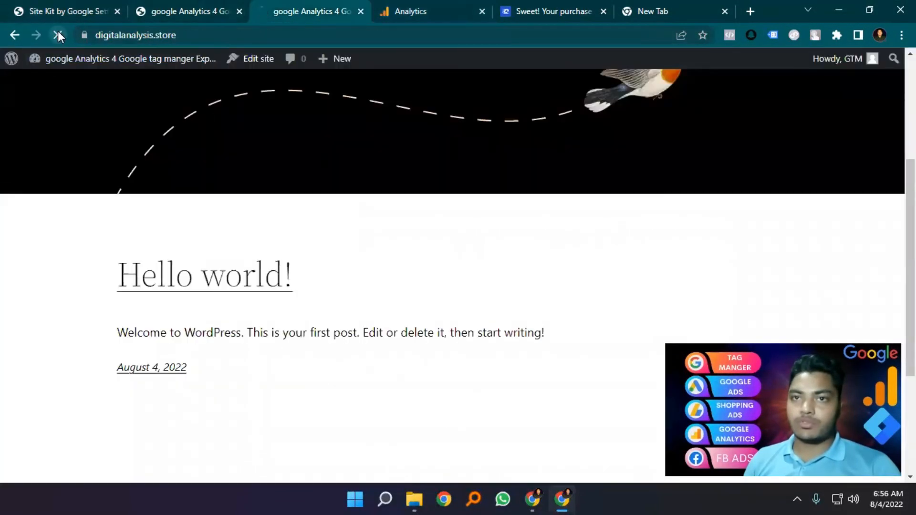
pyautogui.scroll(-15, 384, 243)
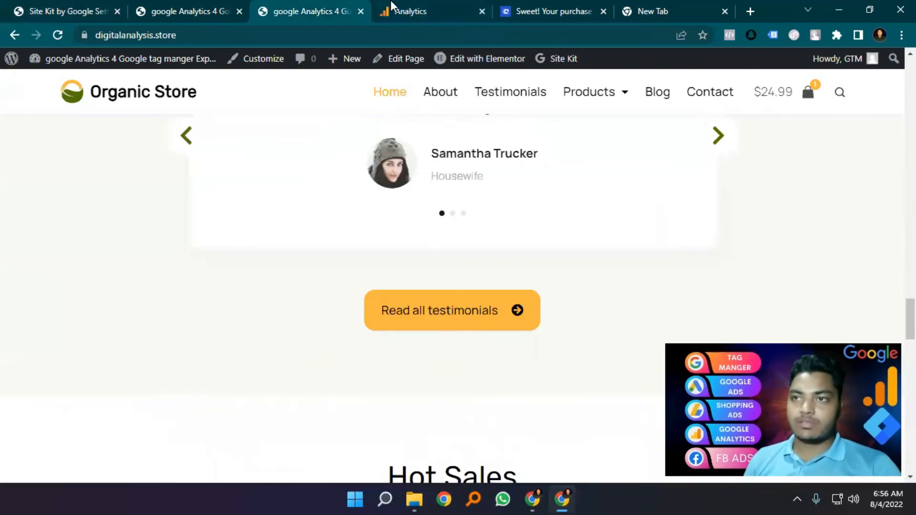
# Step: Return to Google Analytics and examine the users and device category in the Google Analytics 4 property's Realtime overview
pyautogui.click(399, 10)
pyautogui.scroll(-4, 299, 206)
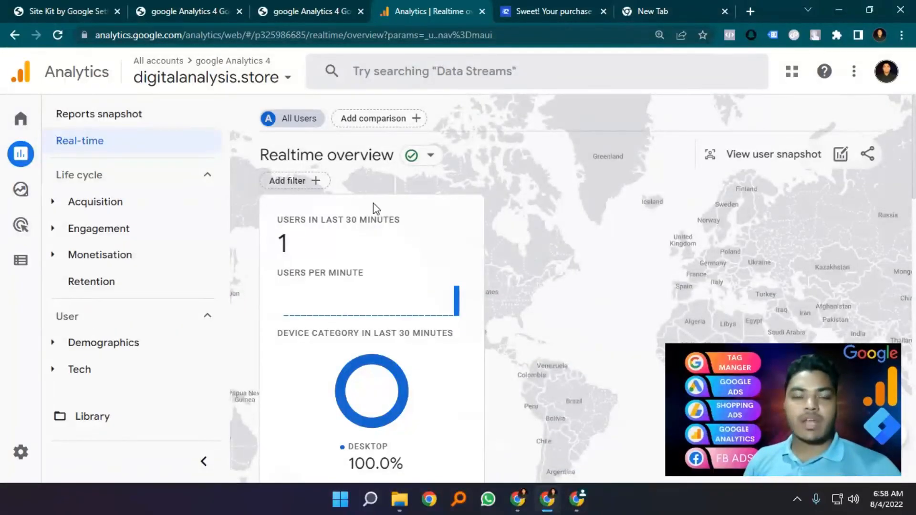
pyautogui.scroll(-3, 328, 282)
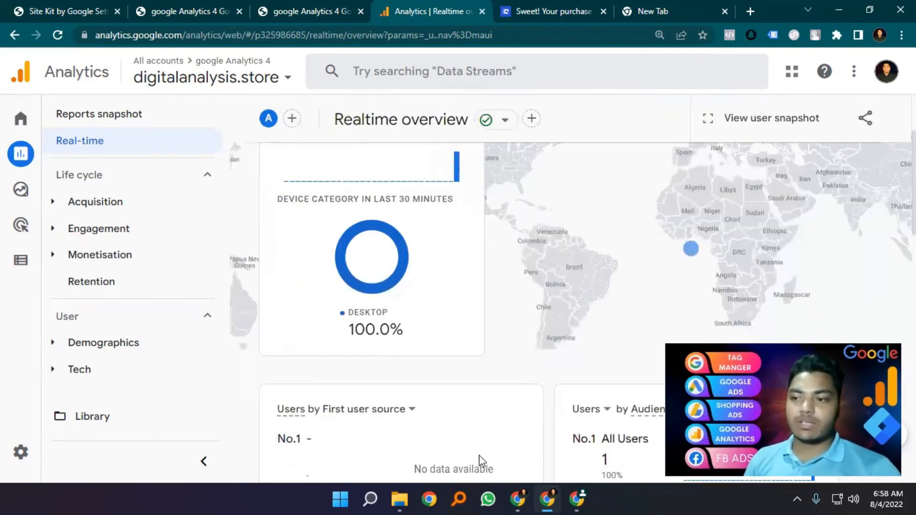
# Step: Visit the store's Cart page in the other browser window, then check the Google Analytics 4 Realtime overview for the activity
pyautogui.click(584, 494)
pyautogui.scroll(-5, 295, 141)
pyautogui.moveTo(606, 77)
pyautogui.click(607, 134)
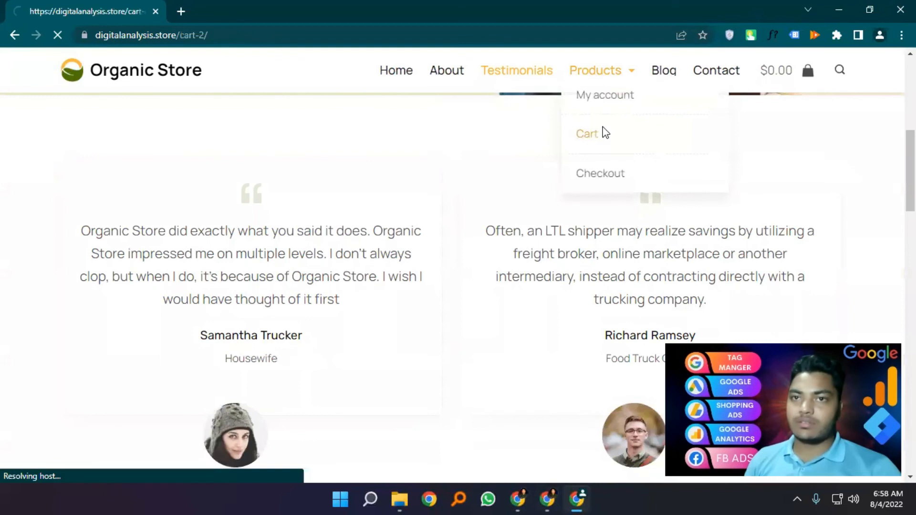
pyautogui.click(556, 498)
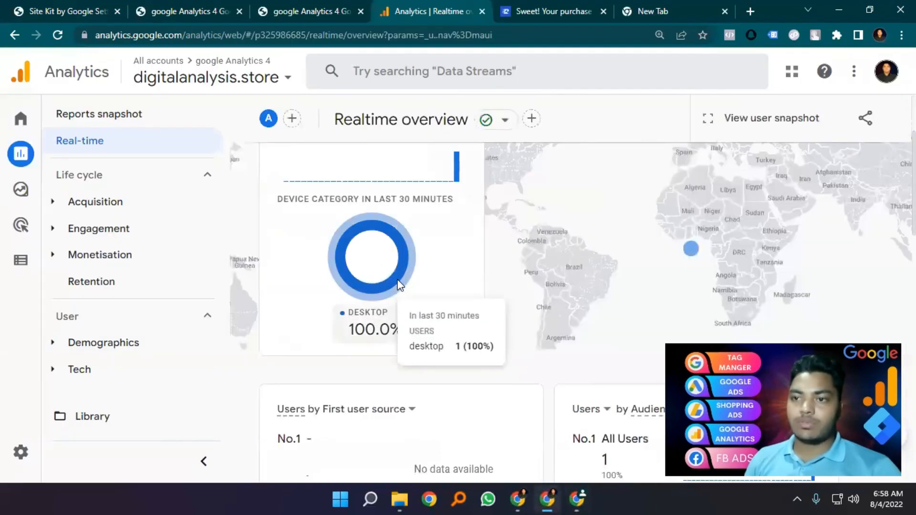
pyautogui.scroll(-5, 394, 283)
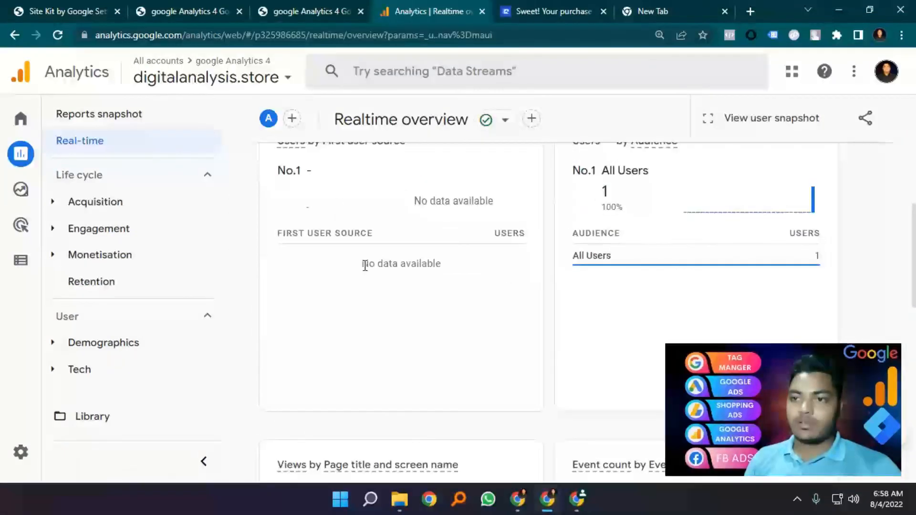
# Step: Switch to the Universal Analytics property's All Web Site Data view and open its Real-time Overview report again
pyautogui.click(231, 82)
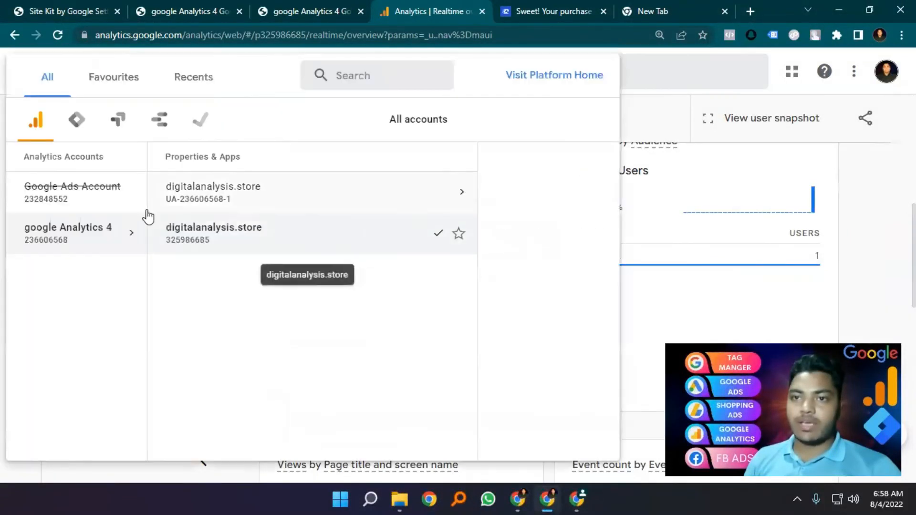
pyautogui.click(327, 197)
pyautogui.click(567, 194)
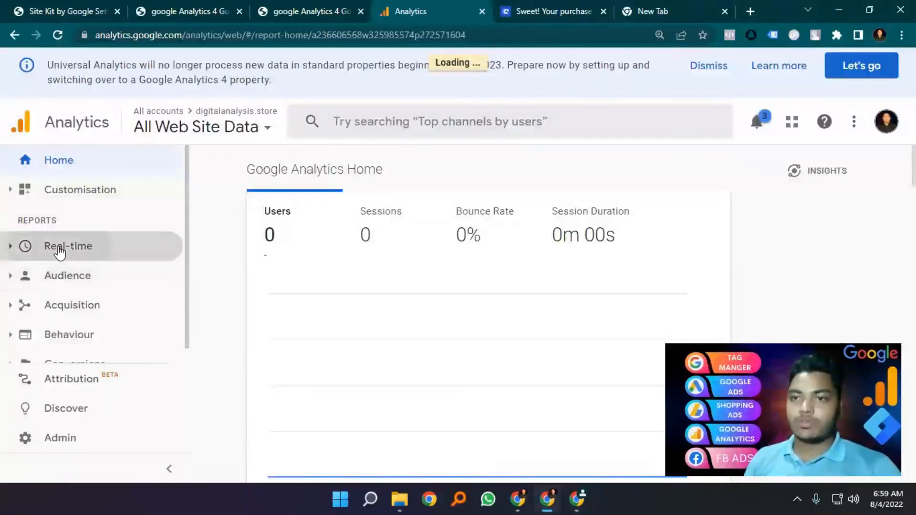
pyautogui.click(62, 248)
pyautogui.click(79, 276)
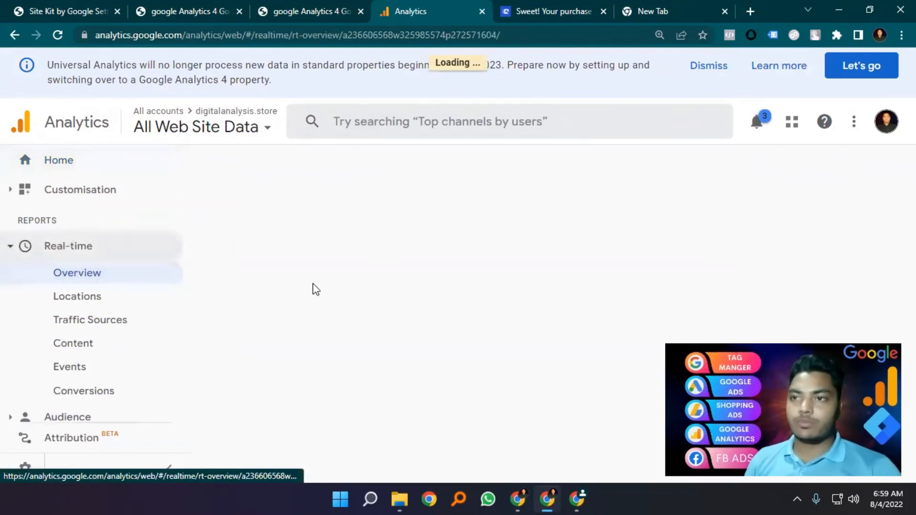